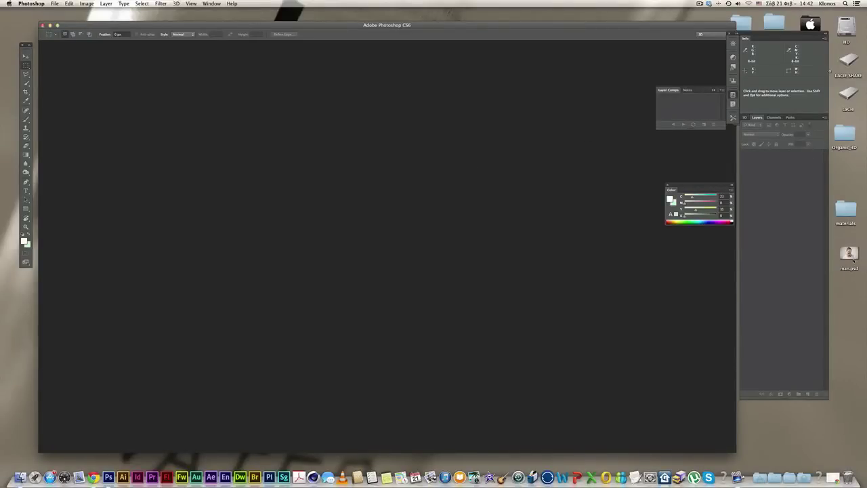
Open man.psd and select the whole man, including hair, face and shirt, with the Quick Selection tool
{"action": "left_click_drag", "start_coordinate": [849, 254], "coordinate": [236, 194]}
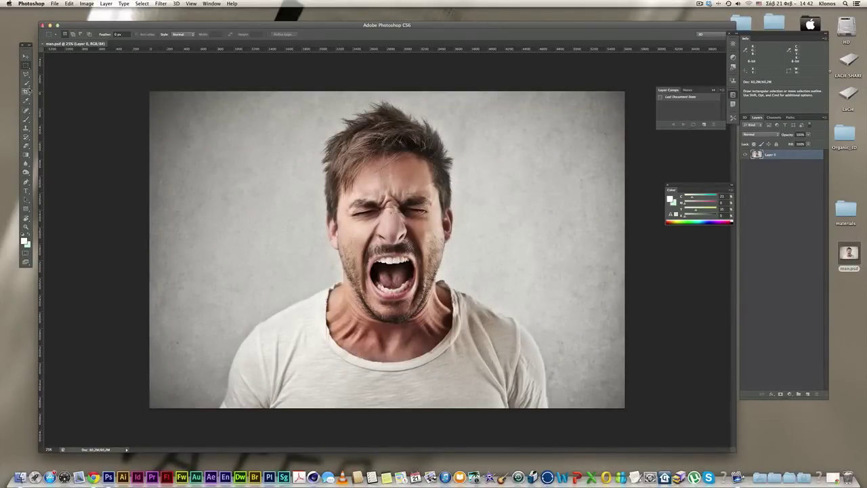
{"action": "left_click", "coordinate": [27, 82]}
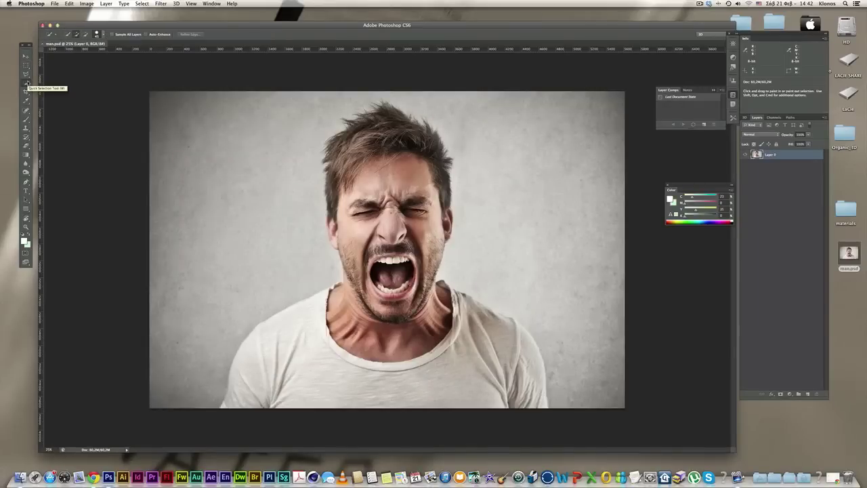
{"action": "left_click_drag", "start_coordinate": [384, 112], "coordinate": [342, 146]}
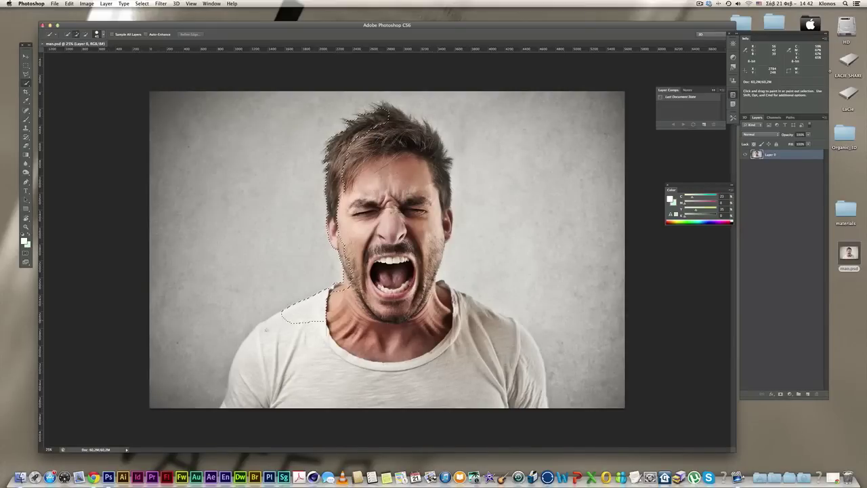
{"action": "mouse_move", "coordinate": [241, 363]}
{"action": "left_mouse_down"}
{"action": "mouse_move", "coordinate": [247, 389]}
{"action": "mouse_move", "coordinate": [298, 377]}
{"action": "mouse_move", "coordinate": [360, 379]}
{"action": "mouse_move", "coordinate": [434, 347]}
{"action": "mouse_move", "coordinate": [481, 354]}
{"action": "mouse_move", "coordinate": [522, 398]}
{"action": "mouse_move", "coordinate": [474, 342]}
{"action": "left_mouse_up"}
{"action": "left_click_drag", "start_coordinate": [525, 398], "coordinate": [532, 353]}
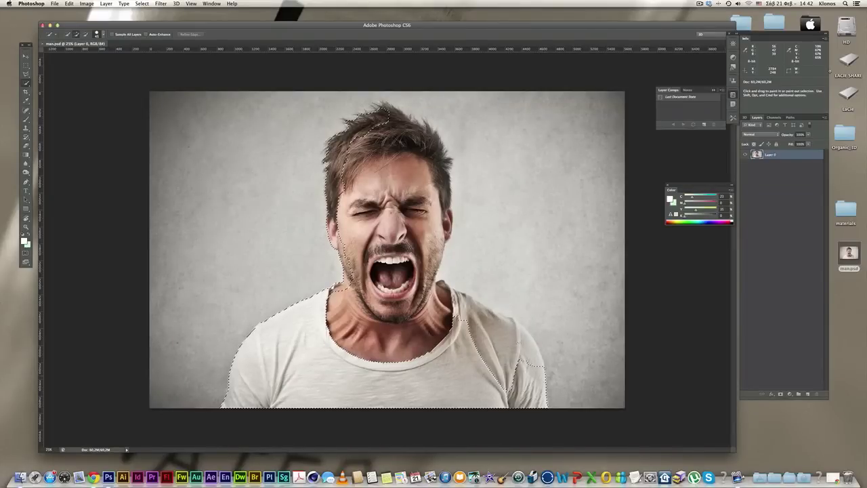
{"action": "left_click_drag", "start_coordinate": [504, 326], "coordinate": [474, 304]}
{"action": "mouse_move", "coordinate": [429, 282]}
{"action": "left_mouse_down"}
{"action": "mouse_move", "coordinate": [443, 204]}
{"action": "mouse_move", "coordinate": [418, 131]}
{"action": "left_mouse_up"}
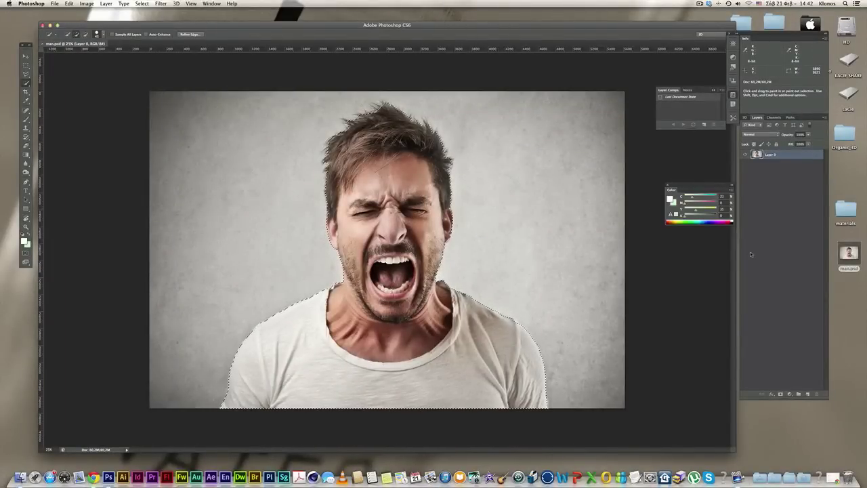
Turn the selection into a layer mask and place a new black-filled layer beneath the man
{"action": "left_click", "coordinate": [781, 395]}
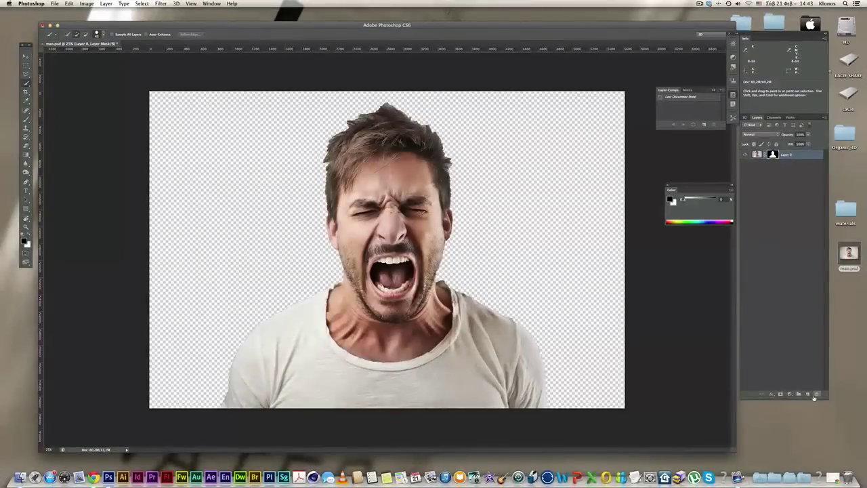
{"action": "left_click", "coordinate": [808, 394]}
{"action": "left_click_drag", "start_coordinate": [785, 154], "coordinate": [784, 166]}
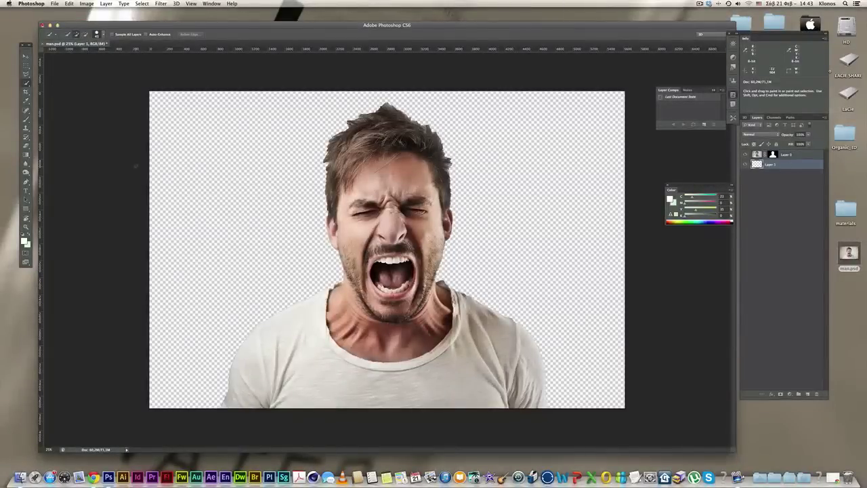
{"action": "key", "text": "d"}
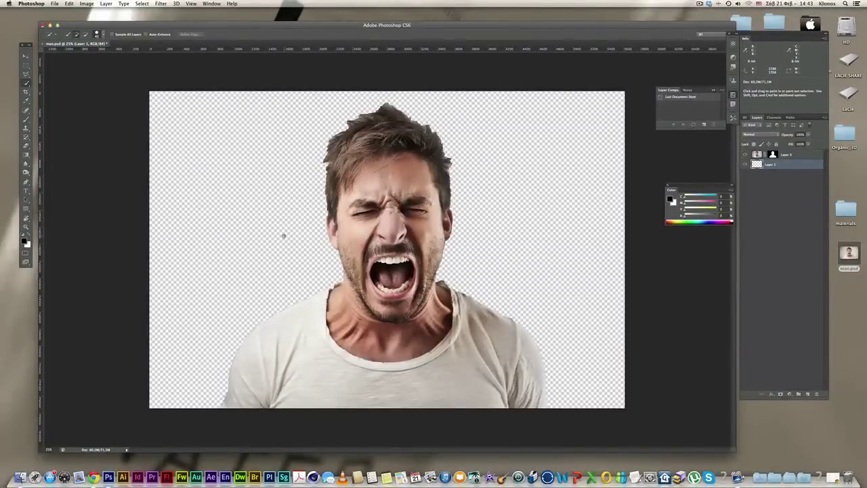
{"action": "key", "text": "alt+BackSpace"}
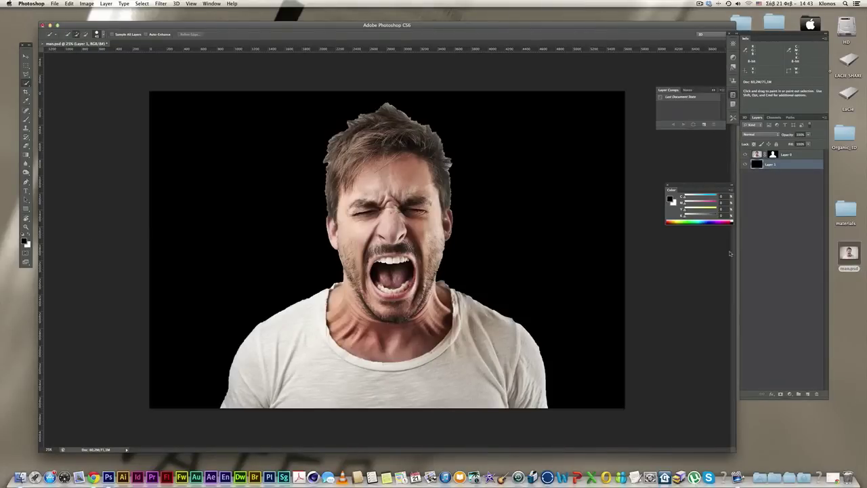
Paint black on the man's layer mask with a small round brush to clean the left jaw and neck edge
{"action": "left_click", "coordinate": [773, 155]}
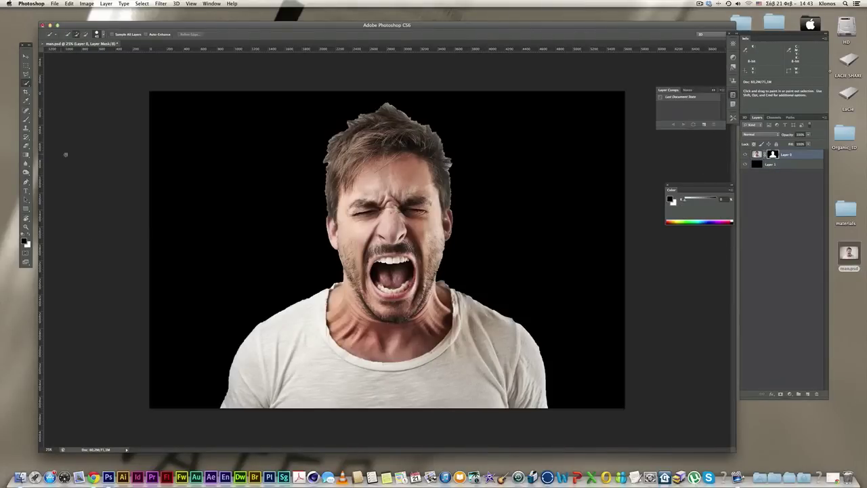
{"action": "left_click", "coordinate": [26, 118]}
{"action": "left_click", "coordinate": [70, 34]}
{"action": "left_click", "coordinate": [95, 87]}
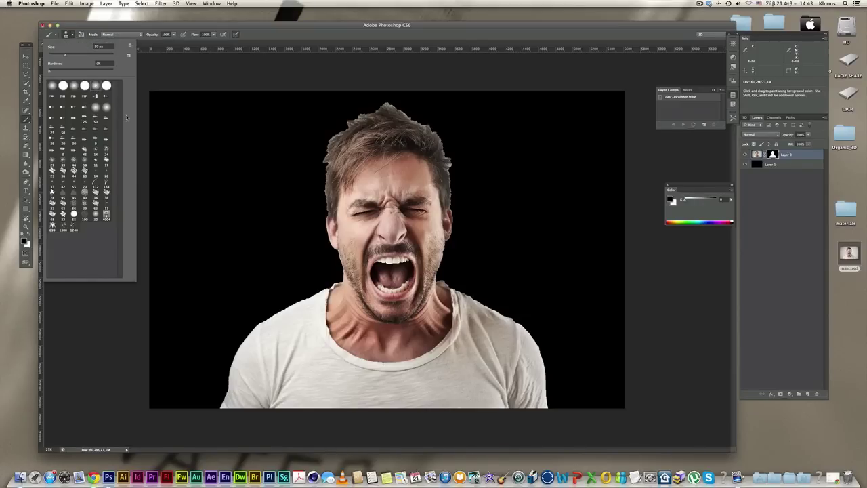
{"action": "left_click", "coordinate": [188, 77]}
{"action": "key", "text": "f"}
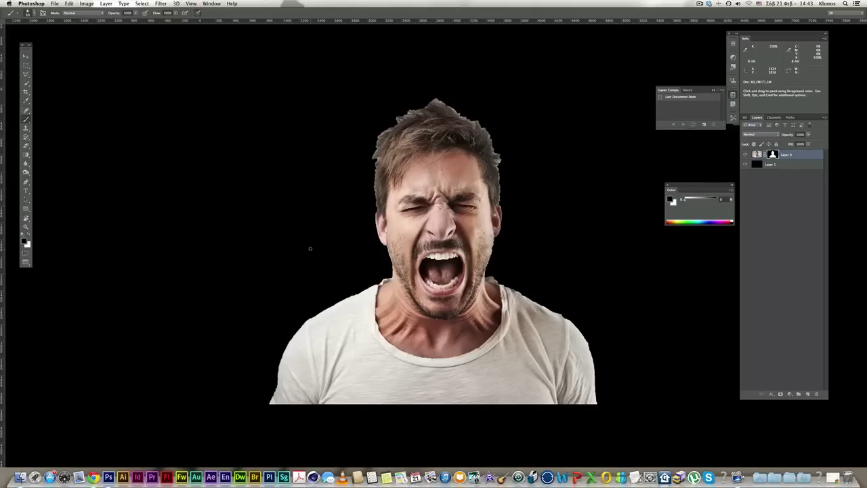
{"action": "left_click", "coordinate": [347, 312], "text": "super"}
{"action": "left_click", "coordinate": [372, 297], "text": "super"}
{"action": "left_click_drag", "start_coordinate": [371, 297], "coordinate": [372, 296]}
{"action": "key", "text": "b"}
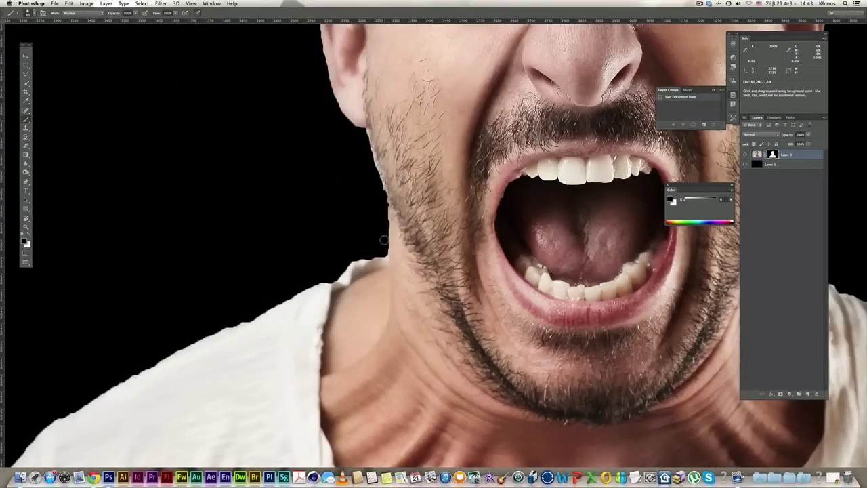
{"action": "left_click", "coordinate": [367, 131]}
{"action": "left_click", "coordinate": [376, 167], "text": "shift"}
{"action": "left_click", "coordinate": [384, 191], "text": "shift"}
{"action": "left_click", "coordinate": [387, 199], "text": "shift"}
{"action": "left_click", "coordinate": [387, 259], "text": "shift"}
Clean the mask edge along the shirt collar and the left shoulder slope with black brush strokes
{"action": "left_click", "coordinate": [372, 260], "text": "shift"}
{"action": "left_click", "coordinate": [358, 260], "text": "shift"}
{"action": "left_click", "coordinate": [352, 263], "text": "shift"}
{"action": "left_click", "coordinate": [338, 280], "text": "shift"}
{"action": "left_click_drag", "start_coordinate": [325, 284], "coordinate": [303, 290]}
{"action": "mouse_move", "coordinate": [254, 317]}
{"action": "left_mouse_down"}
{"action": "mouse_move", "coordinate": [356, 262]}
{"action": "mouse_move", "coordinate": [337, 272]}
{"action": "left_mouse_up"}
{"action": "left_click", "coordinate": [318, 277], "text": "shift"}
{"action": "mouse_move", "coordinate": [309, 284]}
{"action": "left_mouse_down"}
{"action": "mouse_move", "coordinate": [260, 290]}
{"action": "mouse_move", "coordinate": [287, 292]}
{"action": "mouse_move", "coordinate": [179, 358]}
{"action": "left_mouse_up"}
{"action": "key", "text": "space"}
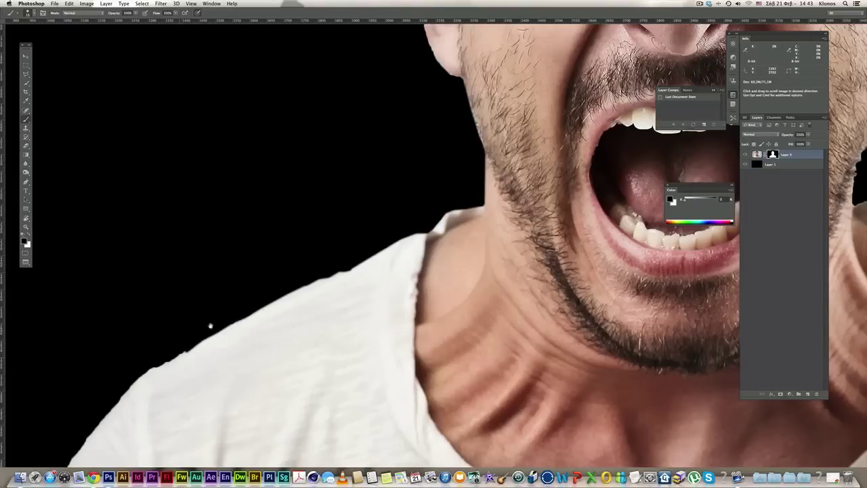
{"action": "left_click_drag", "start_coordinate": [211, 326], "coordinate": [265, 278]}
{"action": "left_click", "coordinate": [222, 315], "text": "shift"}
{"action": "left_click", "coordinate": [206, 322], "text": "shift"}
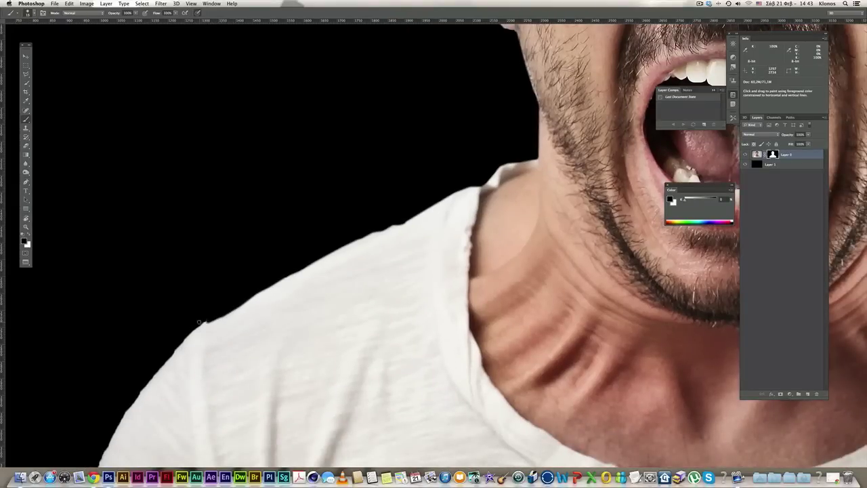
Smooth the mask edge from the left shoulder down the sleeve to the bottom of the image with black strokes
{"action": "key", "text": "space"}
{"action": "left_click_drag", "start_coordinate": [183, 335], "coordinate": [241, 296]}
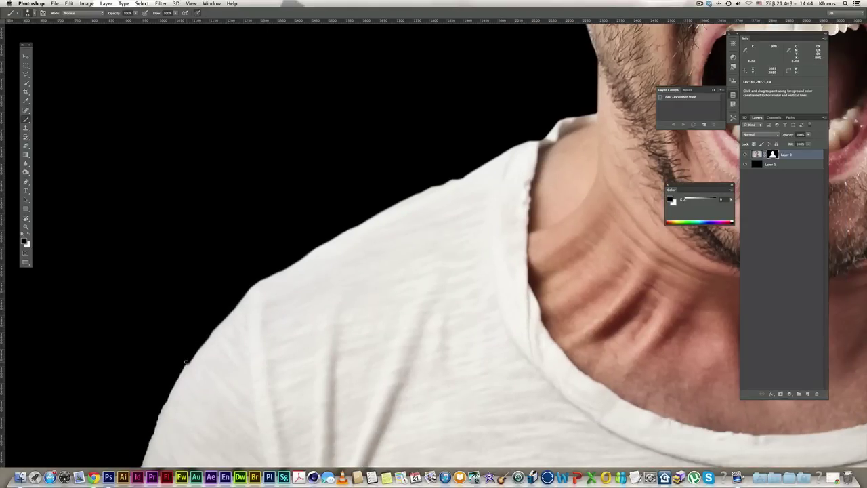
{"action": "left_click", "coordinate": [175, 384], "text": "shift"}
{"action": "key", "text": "space"}
{"action": "mouse_move", "coordinate": [173, 386]}
{"action": "left_mouse_down"}
{"action": "mouse_move", "coordinate": [183, 323]}
{"action": "mouse_move", "coordinate": [235, 220]}
{"action": "left_mouse_up"}
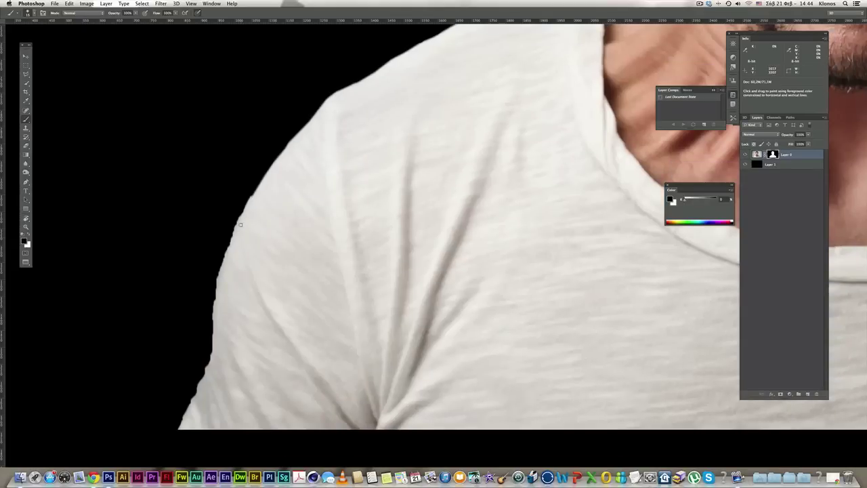
{"action": "left_click", "coordinate": [219, 273], "text": "shift"}
{"action": "left_click", "coordinate": [214, 303], "text": "shift"}
{"action": "left_click", "coordinate": [212, 337], "text": "shift"}
{"action": "left_click", "coordinate": [210, 352], "text": "shift"}
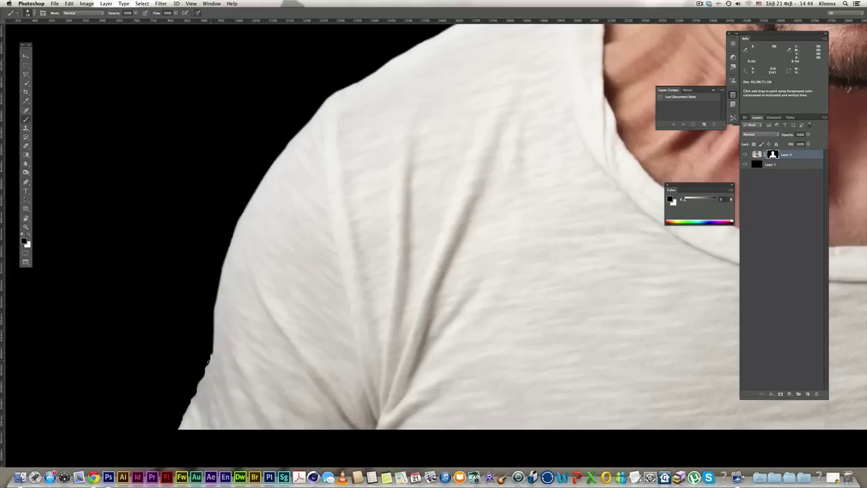
{"action": "left_click", "coordinate": [199, 379], "text": "shift"}
{"action": "left_click", "coordinate": [196, 389], "text": "shift"}
{"action": "left_click", "coordinate": [185, 408], "text": "shift"}
{"action": "left_click", "coordinate": [178, 427], "text": "shift"}
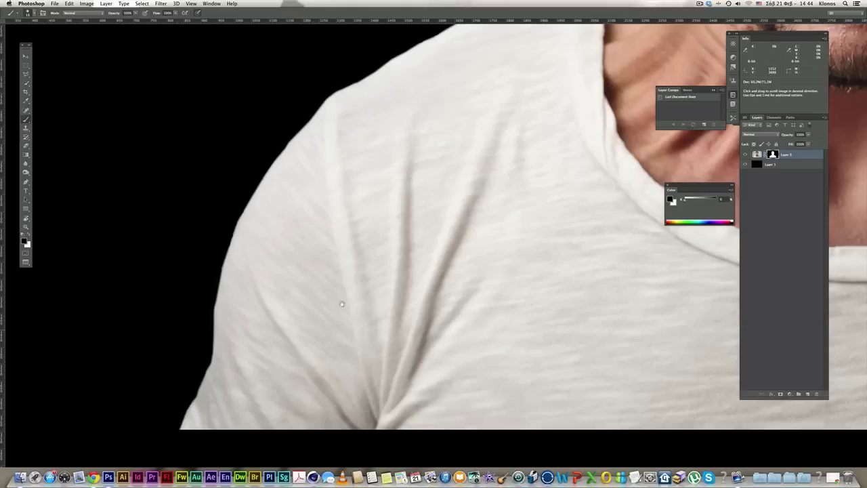
Clean the mask edge around the man's left-side ear and upper jaw with the black brush
{"action": "left_click", "coordinate": [395, 267], "text": "alt"}
{"action": "left_click", "coordinate": [389, 285], "text": "alt"}
{"action": "left_click_drag", "start_coordinate": [389, 285], "coordinate": [203, 451]}
{"action": "left_click_drag", "start_coordinate": [420, 246], "coordinate": [413, 252]}
{"action": "left_click", "coordinate": [368, 209], "text": "super"}
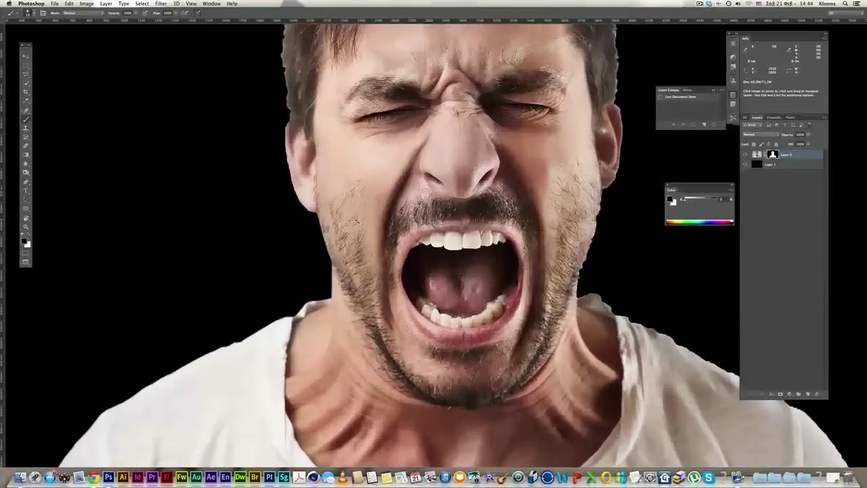
{"action": "left_click", "coordinate": [368, 209], "text": "super"}
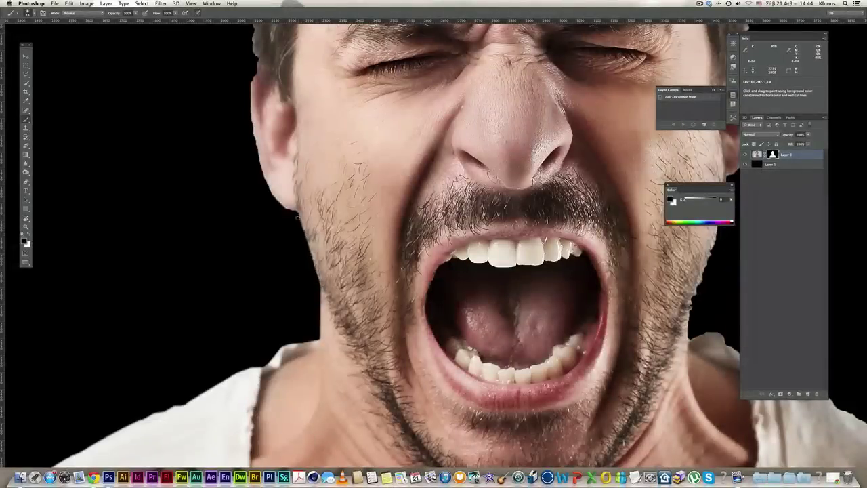
{"action": "scroll", "coordinate": [275, 203], "scroll_direction": "up", "scroll_amount": 2}
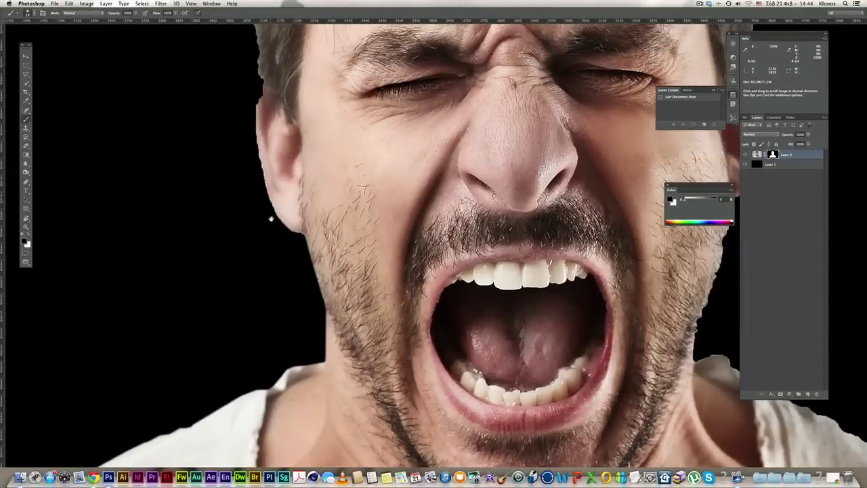
{"action": "scroll", "coordinate": [271, 210], "scroll_direction": "down", "scroll_amount": 2}
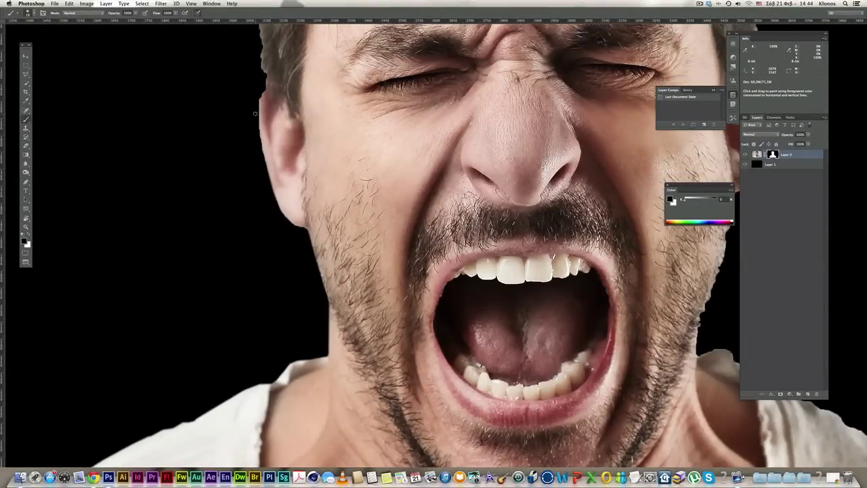
Fade the outer edge of the hair on the mask with a much larger black brush at 20% opacity
{"action": "scroll", "coordinate": [490, 273], "scroll_direction": "down", "scroll_amount": 3}
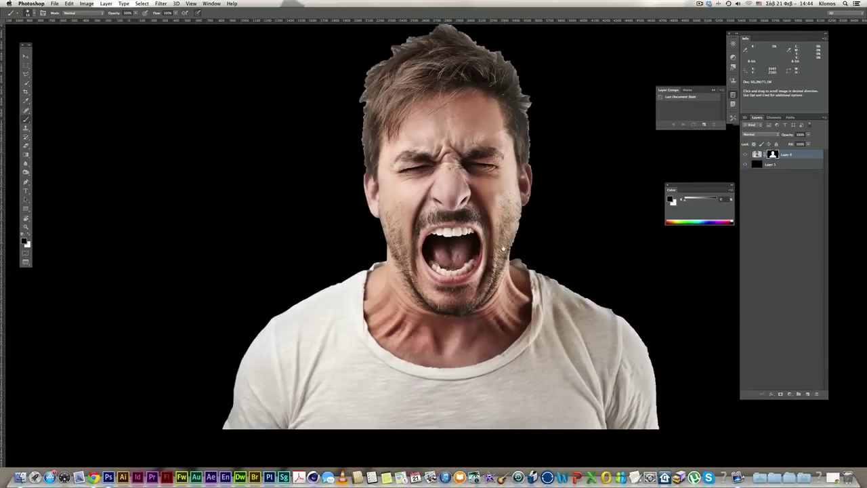
{"action": "left_click_drag", "start_coordinate": [504, 248], "coordinate": [473, 245]}
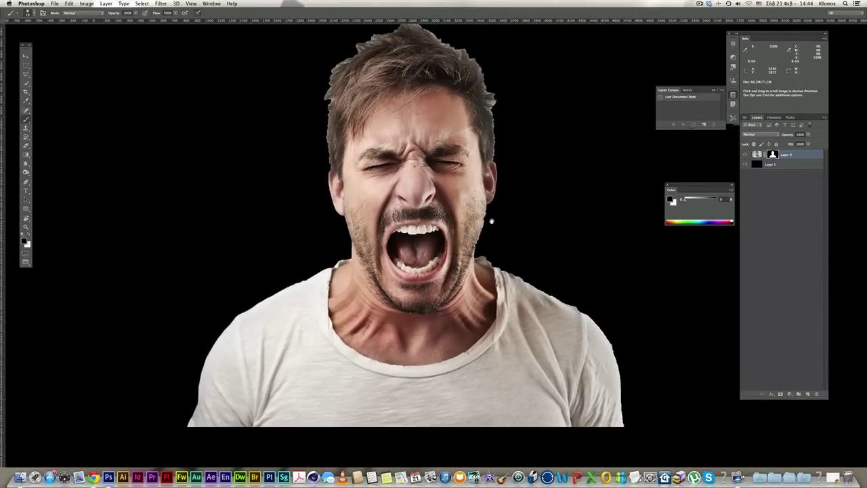
{"action": "left_click_drag", "start_coordinate": [495, 203], "coordinate": [468, 238]}
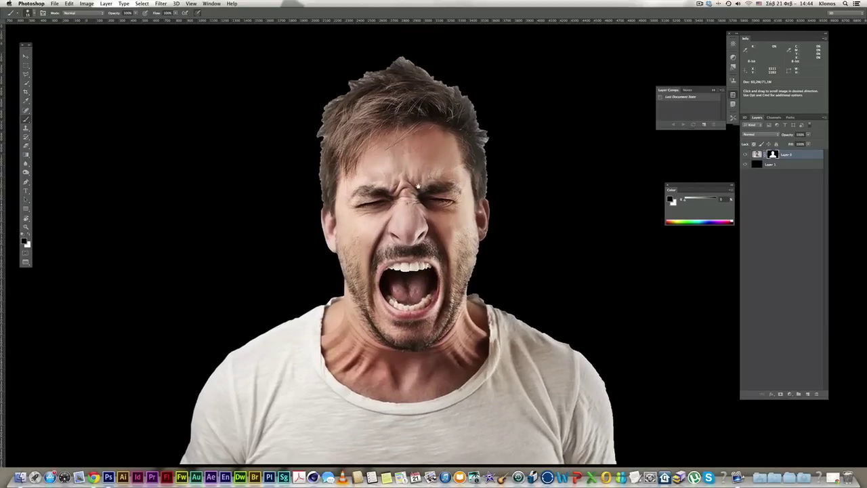
{"action": "scroll", "coordinate": [414, 112], "scroll_direction": "up", "scroll_amount": 2}
{"action": "left_click_drag", "start_coordinate": [416, 110], "coordinate": [399, 137]}
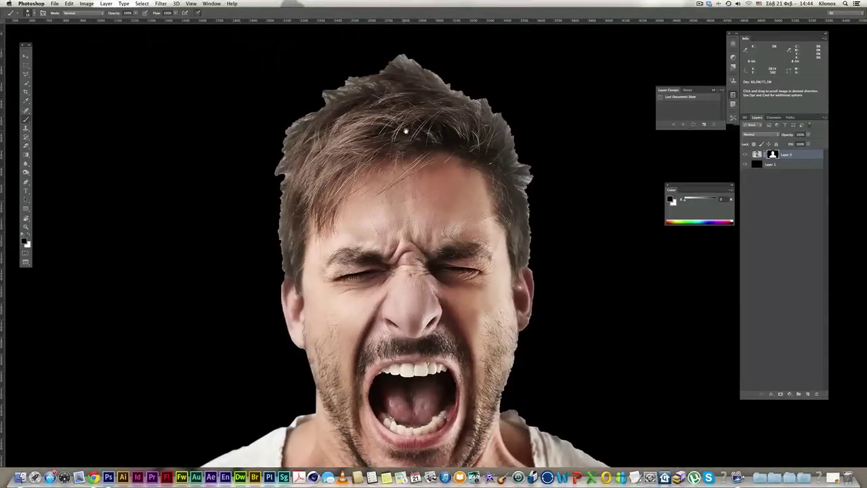
{"action": "left_click", "coordinate": [136, 13]}
{"action": "left_click_drag", "start_coordinate": [136, 19], "coordinate": [110, 21]}
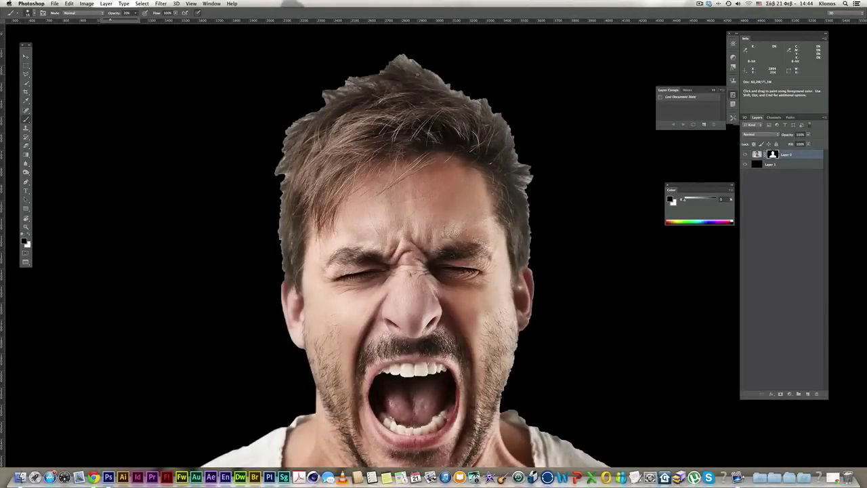
{"action": "left_click", "coordinate": [430, 79]}
{"action": "key", "text": "bracketright"}
{"action": "key", "text": "bracketright"}
{"action": "key", "text": "bracketright"}
{"action": "key", "text": "bracketright"}
{"action": "key", "text": "bracketright"}
{"action": "key", "text": "bracketright"}
{"action": "key", "text": "bracketright"}
{"action": "key", "text": "bracketright"}
{"action": "key", "text": "bracketright"}
{"action": "key", "text": "bracketright"}
{"action": "key", "text": "bracketright"}
{"action": "key", "text": "bracketright"}
{"action": "key", "text": "bracketright"}
{"action": "key", "text": "bracketright"}
{"action": "key", "text": "bracketright"}
{"action": "key", "text": "bracketleft"}
{"action": "key", "text": "bracketleft"}
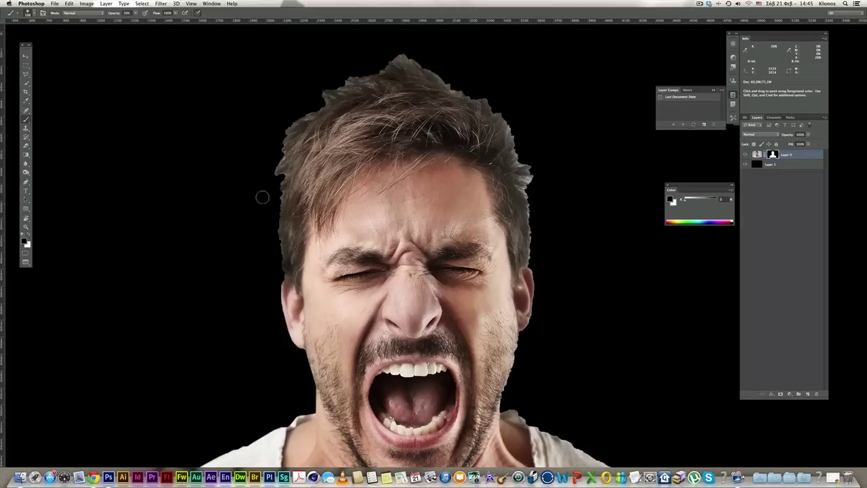
{"action": "mouse_move", "coordinate": [290, 160]}
{"action": "left_mouse_down"}
{"action": "mouse_move", "coordinate": [262, 143]}
{"action": "mouse_move", "coordinate": [298, 141]}
{"action": "mouse_move", "coordinate": [270, 125]}
{"action": "mouse_move", "coordinate": [301, 127]}
{"action": "mouse_move", "coordinate": [284, 117]}
{"action": "mouse_move", "coordinate": [327, 105]}
{"action": "mouse_move", "coordinate": [325, 87]}
{"action": "mouse_move", "coordinate": [340, 94]}
{"action": "mouse_move", "coordinate": [319, 80]}
{"action": "mouse_move", "coordinate": [368, 83]}
{"action": "mouse_move", "coordinate": [347, 70]}
{"action": "mouse_move", "coordinate": [372, 75]}
{"action": "mouse_move", "coordinate": [371, 61]}
{"action": "mouse_move", "coordinate": [405, 63]}
{"action": "left_mouse_up"}
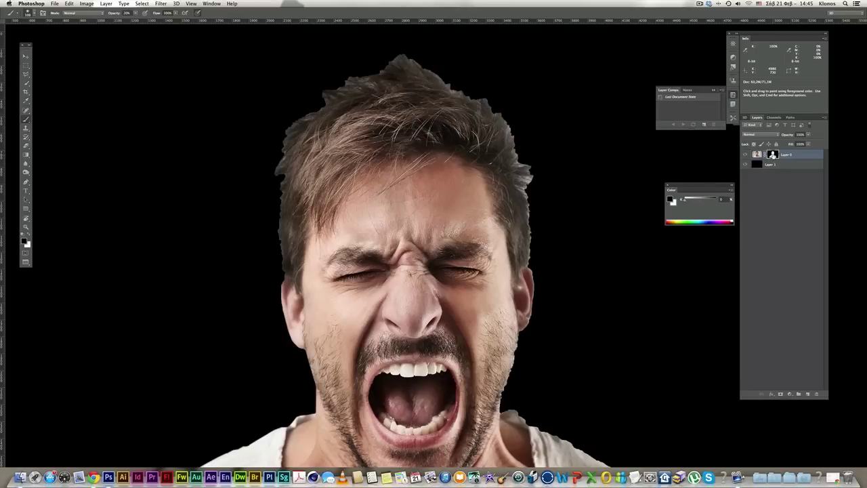
{"action": "mouse_move", "coordinate": [509, 143]}
{"action": "left_mouse_down"}
{"action": "mouse_move", "coordinate": [497, 102]}
{"action": "mouse_move", "coordinate": [434, 82]}
{"action": "mouse_move", "coordinate": [414, 49]}
{"action": "mouse_move", "coordinate": [407, 62]}
{"action": "mouse_move", "coordinate": [391, 62]}
{"action": "mouse_move", "coordinate": [390, 54]}
{"action": "mouse_move", "coordinate": [404, 74]}
{"action": "mouse_move", "coordinate": [336, 65]}
{"action": "mouse_move", "coordinate": [379, 72]}
{"action": "mouse_move", "coordinate": [332, 80]}
{"action": "left_mouse_up"}
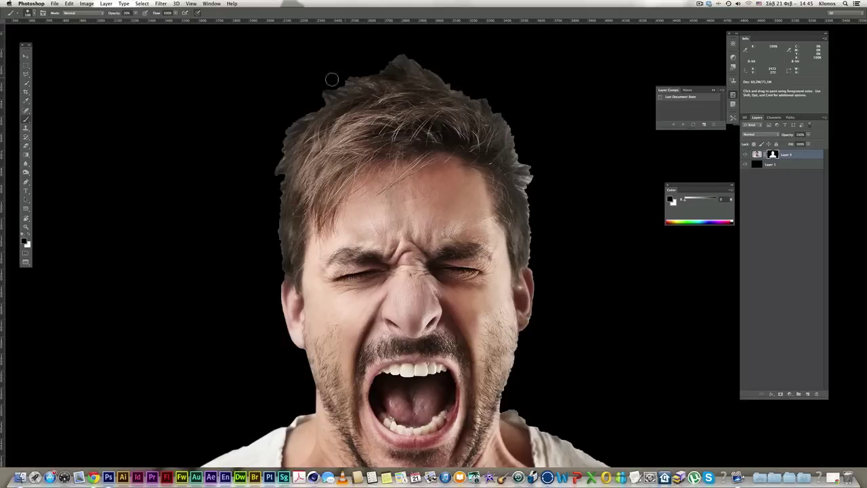
{"action": "left_click", "coordinate": [135, 14]}
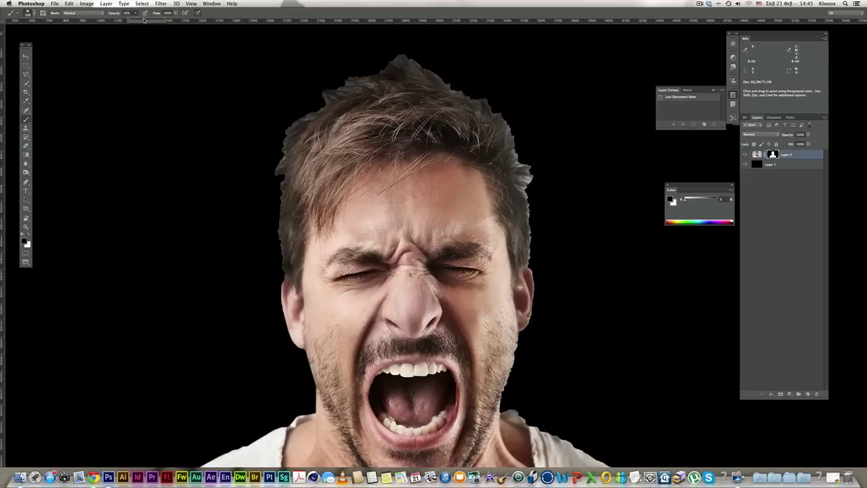
{"action": "left_click_drag", "start_coordinate": [277, 267], "coordinate": [283, 269]}
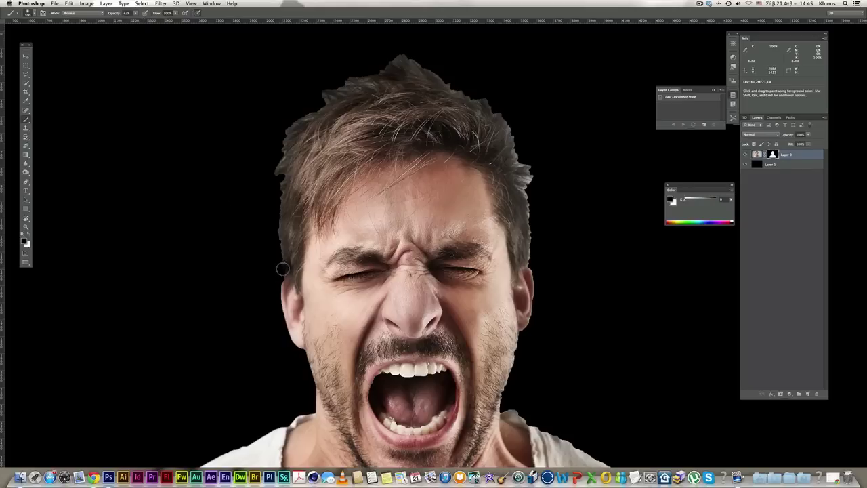
{"action": "key", "text": "super+z"}
{"action": "key", "text": "super+alt+z"}
{"action": "key", "text": "super+alt+z"}
Lower the brush opacity to 20%, enlarge the brush, and fade the left side of the hair on the mask
{"action": "left_click_drag", "start_coordinate": [136, 14], "coordinate": [129, 20]}
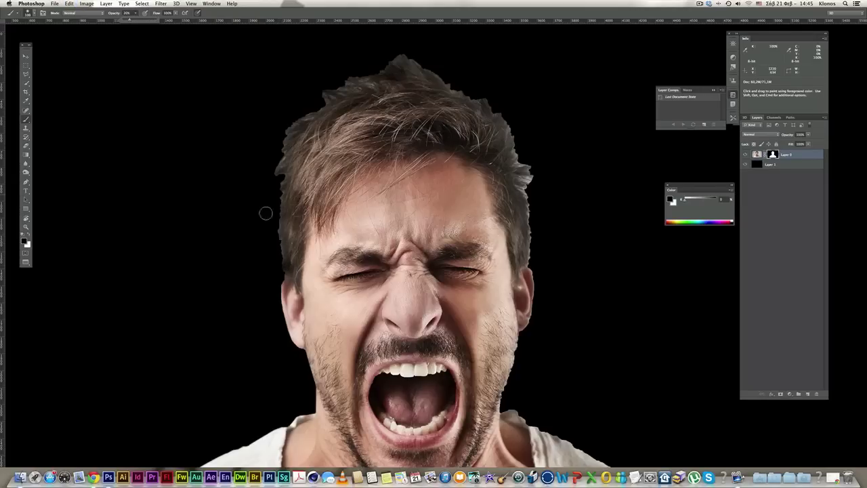
{"action": "key", "text": "bracketright"}
{"action": "key", "text": "bracketright"}
{"action": "key", "text": "bracketright"}
{"action": "scroll", "coordinate": [265, 217], "scroll_direction": "down", "scroll_amount": 1}
{"action": "mouse_move", "coordinate": [269, 214]}
{"action": "left_mouse_down"}
{"action": "mouse_move", "coordinate": [269, 159]}
{"action": "mouse_move", "coordinate": [259, 128]}
{"action": "left_mouse_up"}
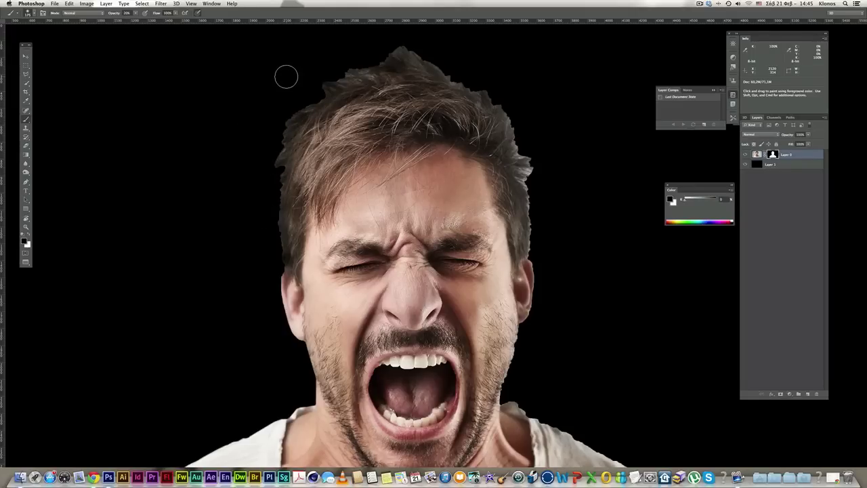
Fade the top of the hair on the mask with a large black brush at 20% opacity
{"action": "mouse_move", "coordinate": [361, 76]}
{"action": "left_mouse_down"}
{"action": "mouse_move", "coordinate": [334, 72]}
{"action": "mouse_move", "coordinate": [350, 69]}
{"action": "mouse_move", "coordinate": [345, 61]}
{"action": "mouse_move", "coordinate": [399, 66]}
{"action": "mouse_move", "coordinate": [378, 44]}
{"action": "mouse_move", "coordinate": [411, 49]}
{"action": "left_mouse_up"}
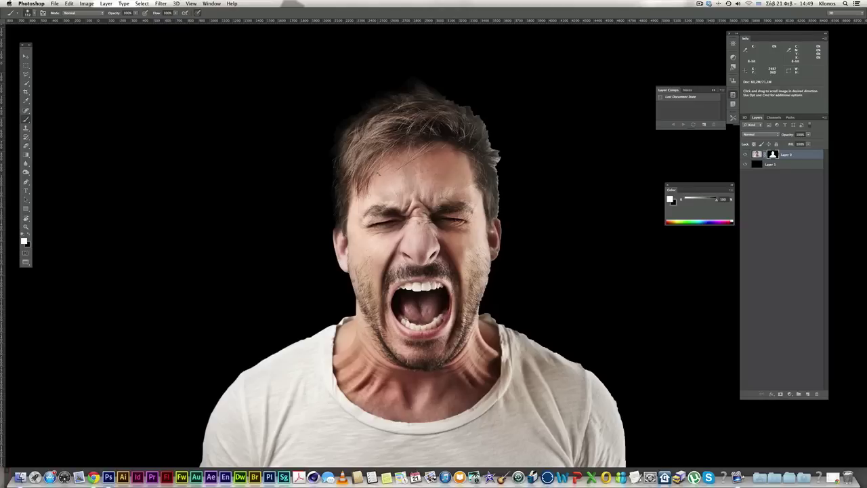
{"action": "scroll", "coordinate": [378, 171], "scroll_direction": "up", "scroll_amount": 1}
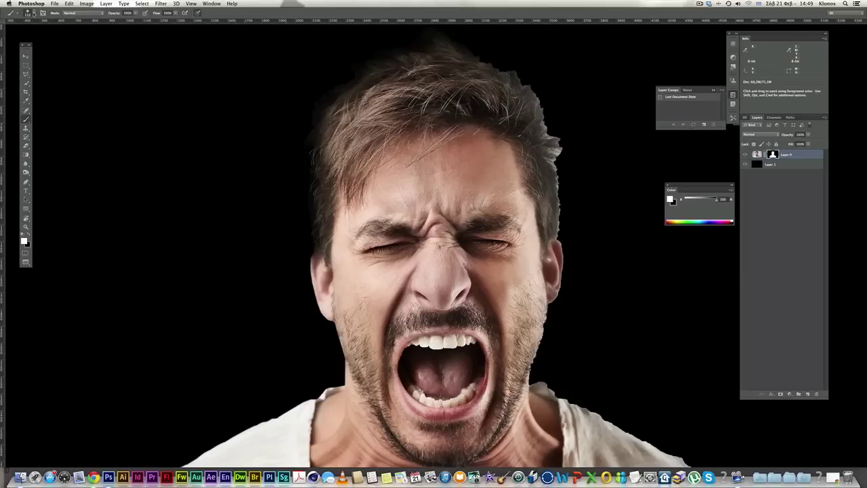
Choose the 112 px grass-shaped brush tip and display its tip shape settings
{"action": "left_click", "coordinate": [34, 13]}
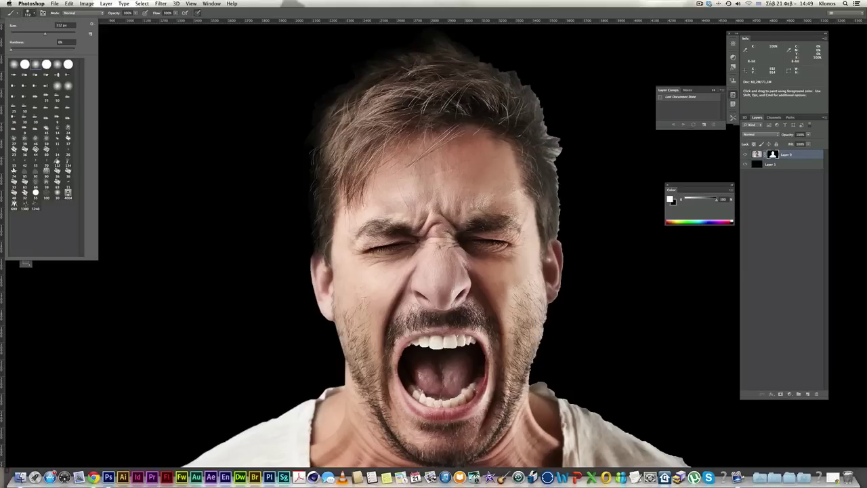
{"action": "left_click", "coordinate": [57, 163]}
{"action": "left_click", "coordinate": [277, 12]}
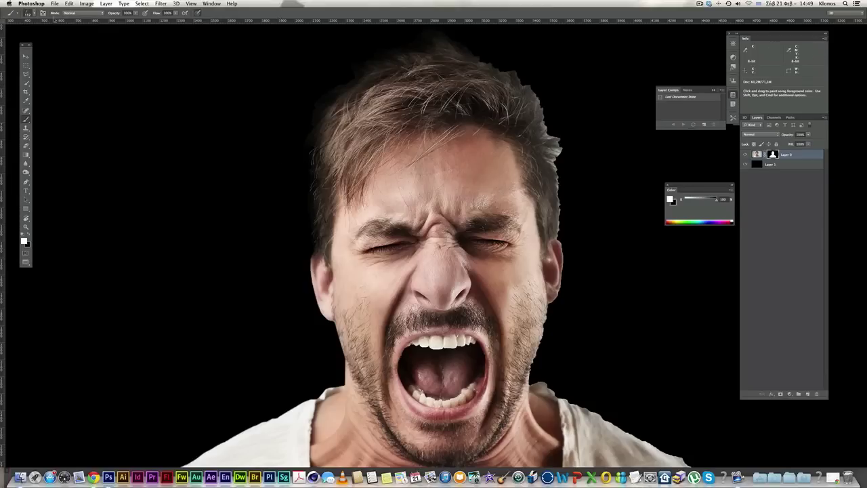
{"action": "key", "text": "F5"}
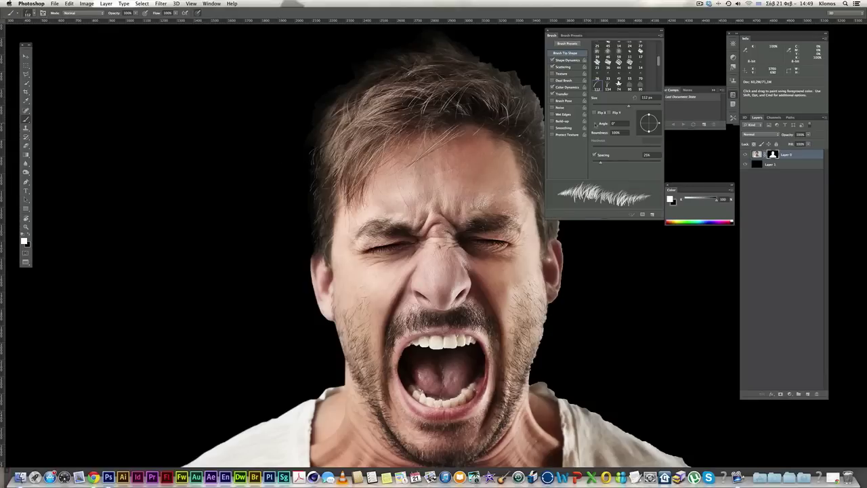
Rotate the grass brush tip to 74° and then further counterclockwise, painting white strands along the hair's left edge on the mask
{"action": "mouse_move", "coordinate": [659, 124]}
{"action": "left_mouse_down"}
{"action": "mouse_move", "coordinate": [640, 116]}
{"action": "mouse_move", "coordinate": [647, 136]}
{"action": "mouse_move", "coordinate": [637, 113]}
{"action": "mouse_move", "coordinate": [652, 126]}
{"action": "mouse_move", "coordinate": [649, 115]}
{"action": "left_mouse_up"}
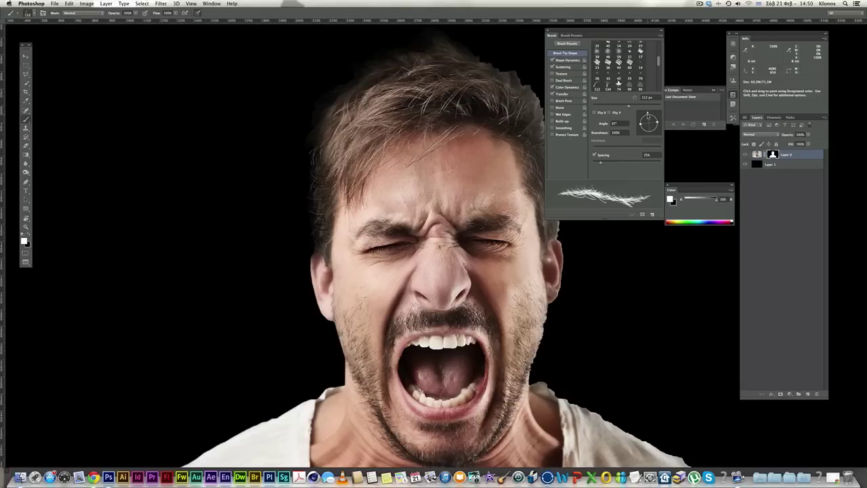
{"action": "mouse_move", "coordinate": [648, 113]}
{"action": "left_mouse_down"}
{"action": "mouse_move", "coordinate": [638, 126]}
{"action": "mouse_move", "coordinate": [651, 121]}
{"action": "left_mouse_up"}
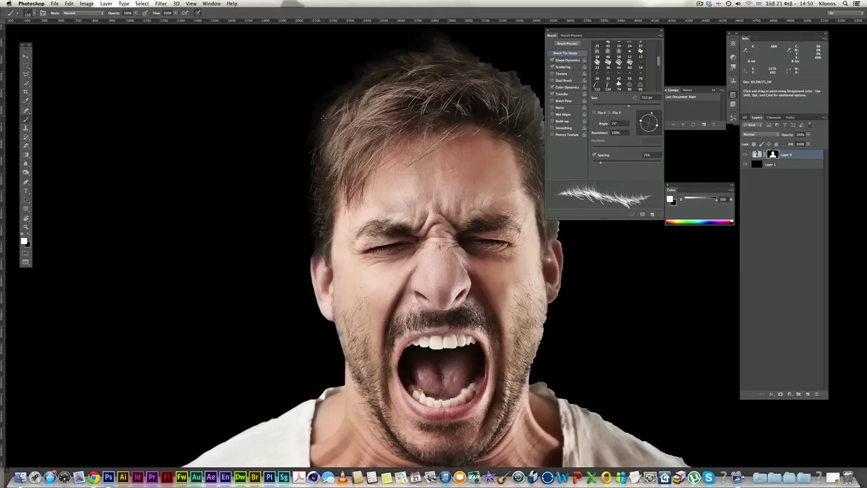
{"action": "left_click_drag", "start_coordinate": [652, 114], "coordinate": [642, 116]}
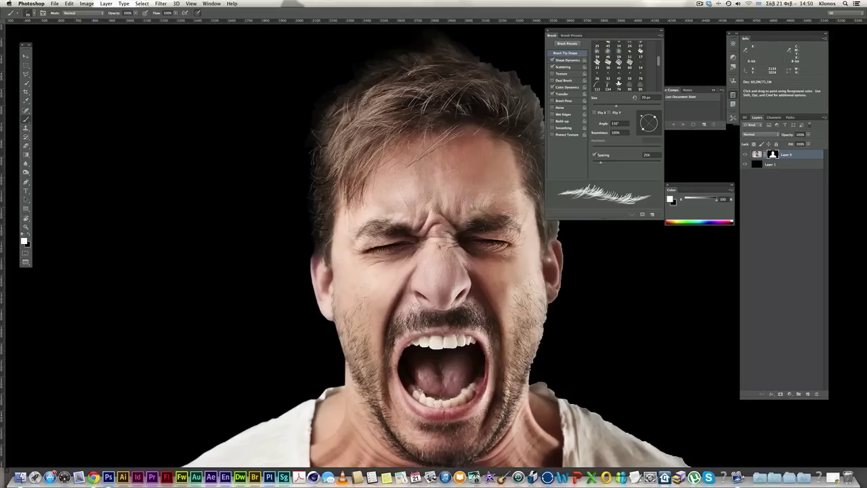
Switch back to a soft round brush with white as the foreground colour and enlarge it
{"action": "left_click", "coordinate": [30, 235]}
{"action": "left_click", "coordinate": [34, 13]}
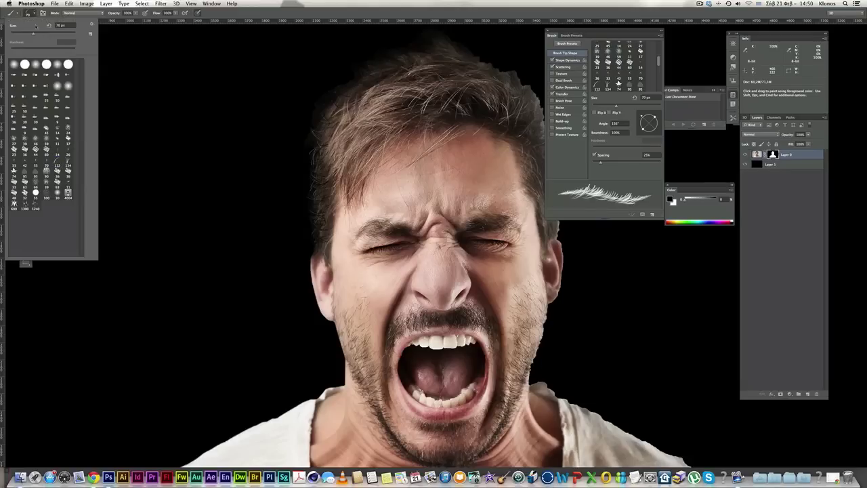
{"action": "left_click", "coordinate": [37, 65]}
{"action": "left_click", "coordinate": [204, 157]}
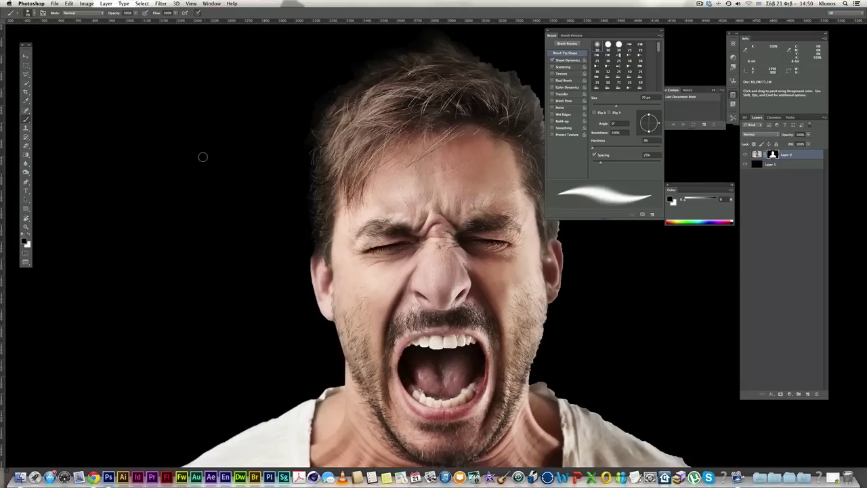
{"action": "left_click", "coordinate": [29, 234]}
{"action": "key", "text": "bracketright"}
{"action": "key", "text": "bracketright"}
Lower the brush opacity, adjust its size down to 90 px, and softly restore the left side of the hair on the mask
{"action": "left_click", "coordinate": [137, 13]}
{"action": "left_click", "coordinate": [120, 21]}
{"action": "key", "text": "bracketright"}
{"action": "key", "text": "bracketright"}
{"action": "key", "text": "bracketright"}
{"action": "key", "text": "bracketright"}
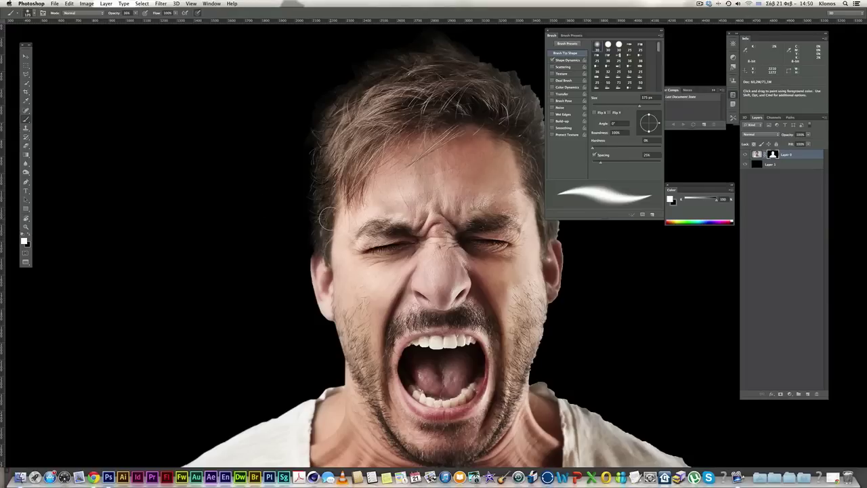
{"action": "key", "text": "bracketleft"}
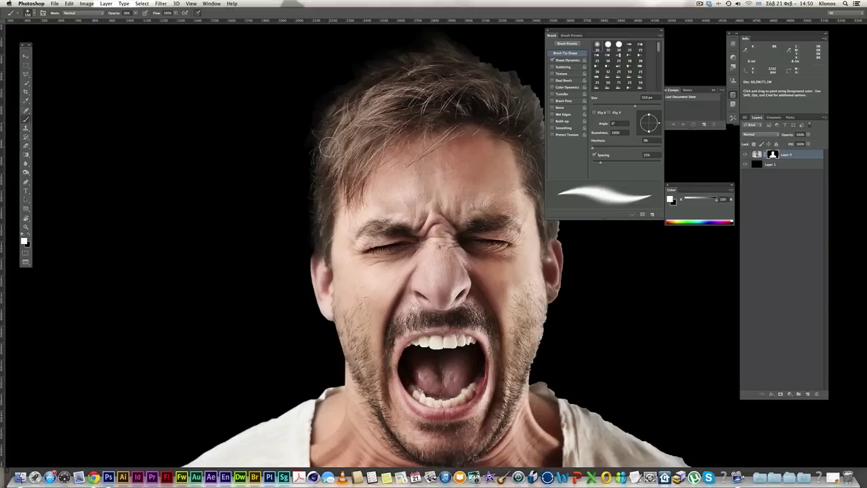
{"action": "key", "text": "bracketleft"}
{"action": "scroll", "coordinate": [379, 86], "scroll_direction": "down", "scroll_amount": 1}
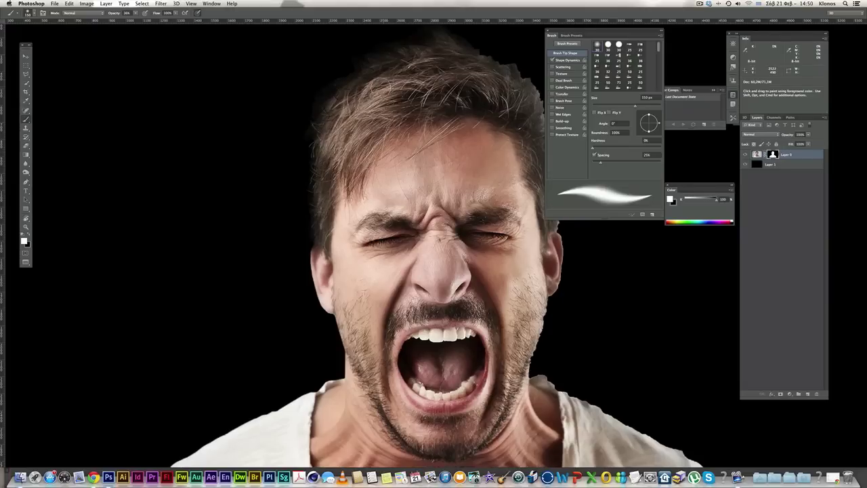
{"action": "key", "text": "bracketleft"}
{"action": "key", "text": "bracketleft"}
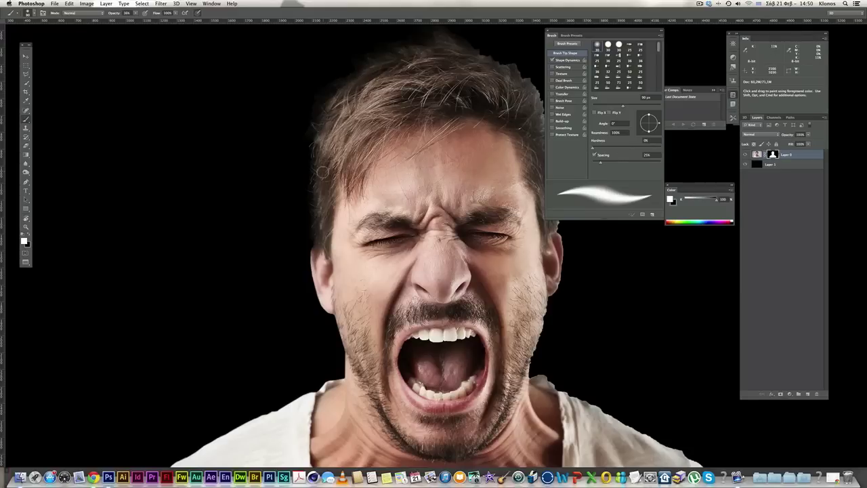
Close the brush settings and examine the whole cutout against the black background
{"action": "left_click", "coordinate": [404, 191], "text": "super"}
{"action": "left_click", "coordinate": [405, 191], "text": "alt+super"}
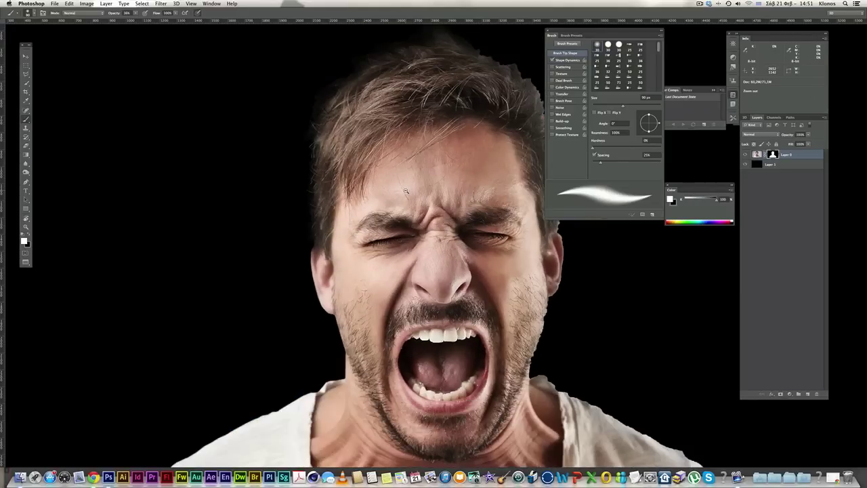
{"action": "left_click", "coordinate": [404, 191], "text": "alt"}
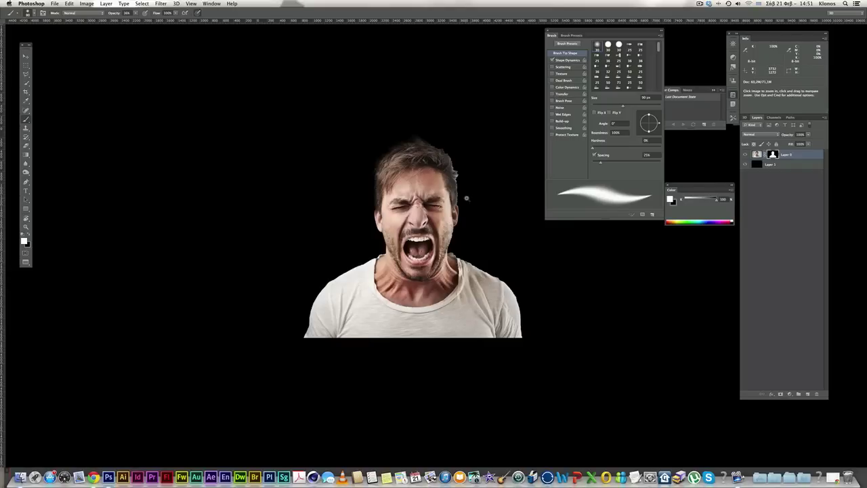
{"action": "left_click", "coordinate": [466, 198], "text": "super"}
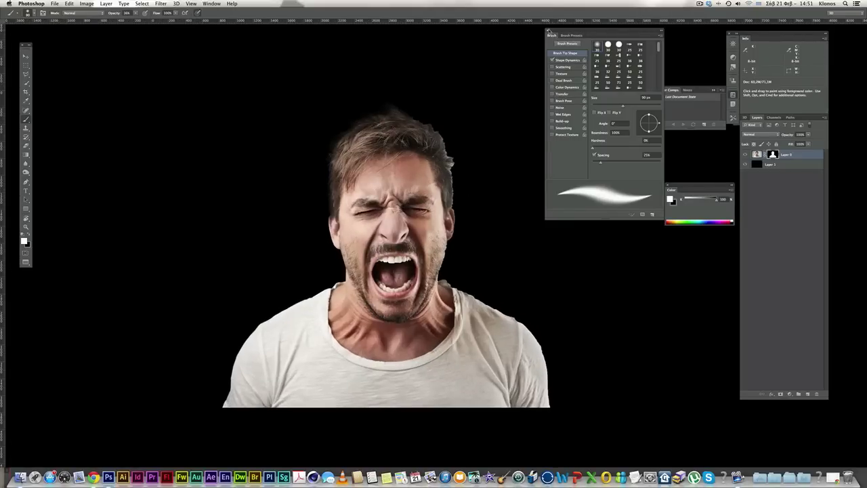
{"action": "left_click", "coordinate": [549, 31]}
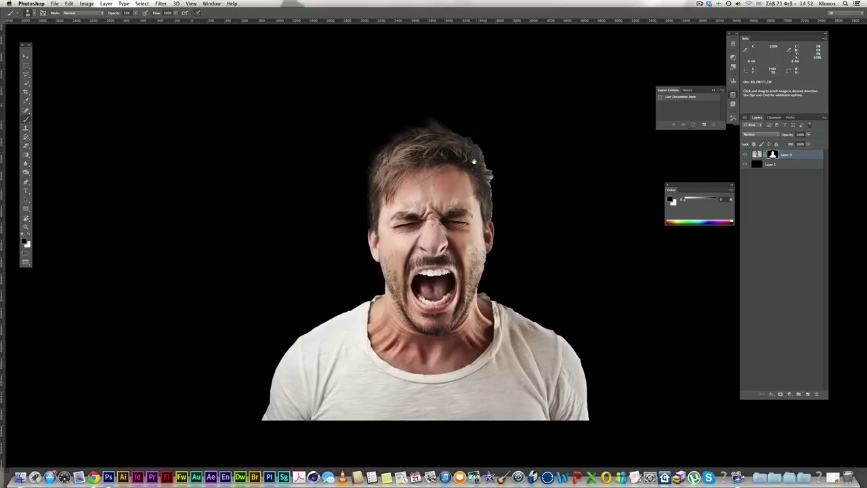
{"action": "left_click_drag", "start_coordinate": [462, 177], "coordinate": [442, 176]}
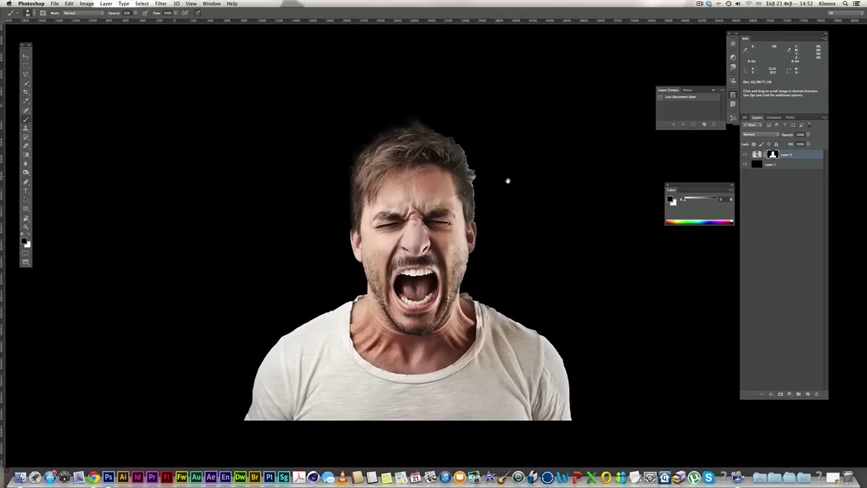
{"action": "left_click_drag", "start_coordinate": [521, 196], "coordinate": [517, 190]}
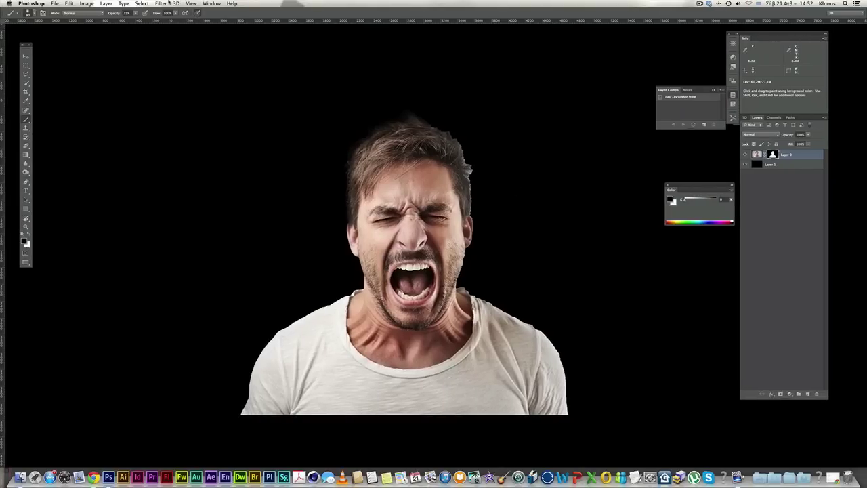
{"action": "left_click", "coordinate": [212, 5]}
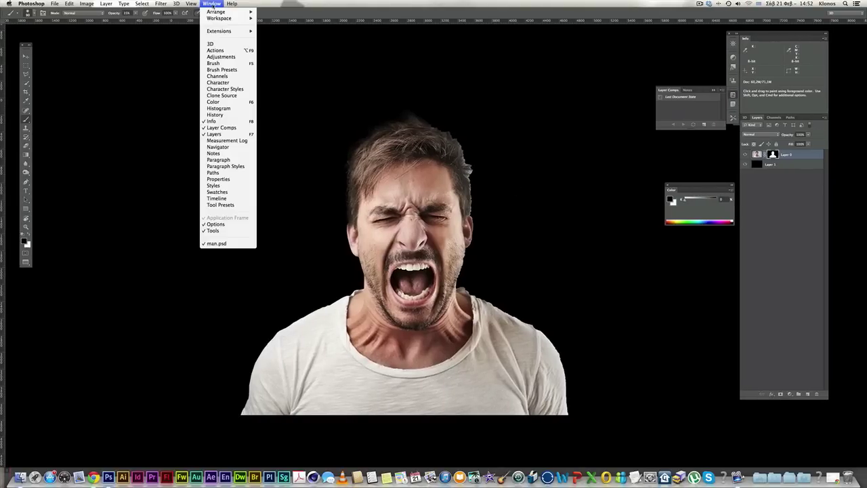
{"action": "mouse_move", "coordinate": [192, 4]}
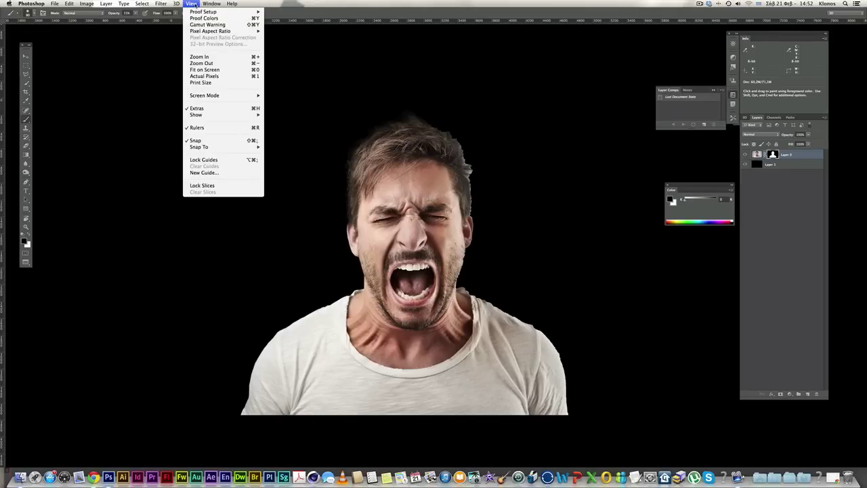
{"action": "mouse_move", "coordinate": [242, 148]}
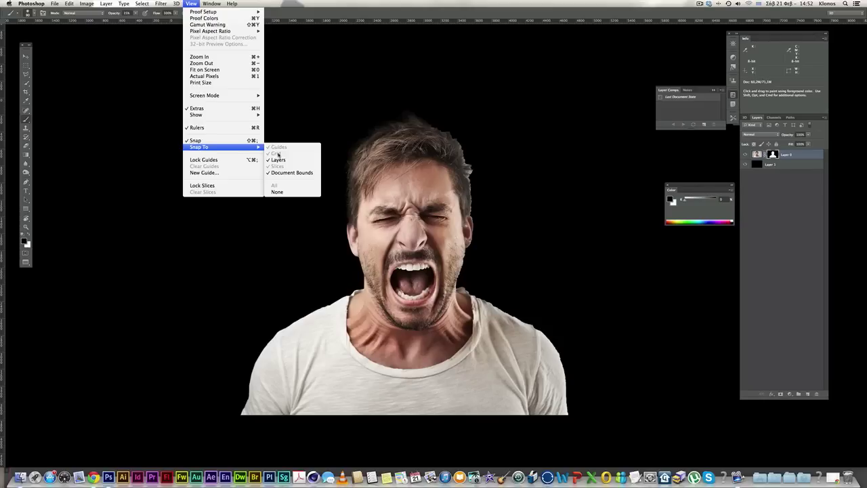
{"action": "left_click", "coordinate": [357, 144]}
{"action": "left_click", "coordinate": [176, 3]}
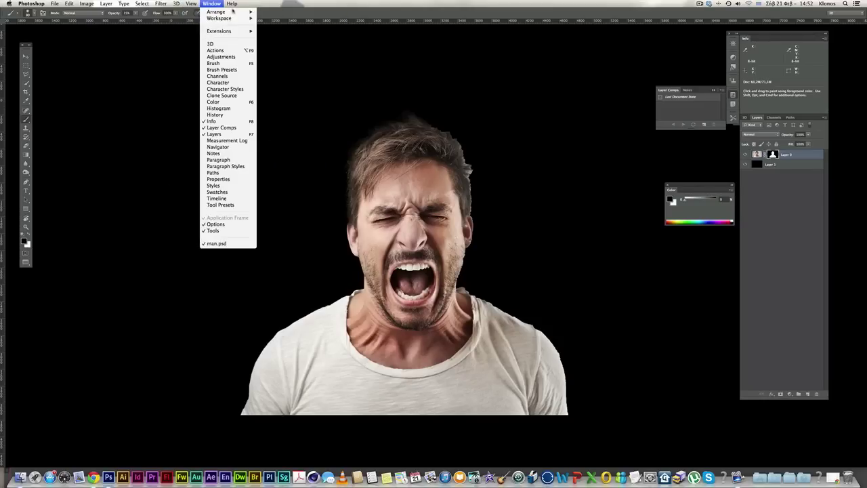
{"action": "left_click", "coordinate": [780, 166]}
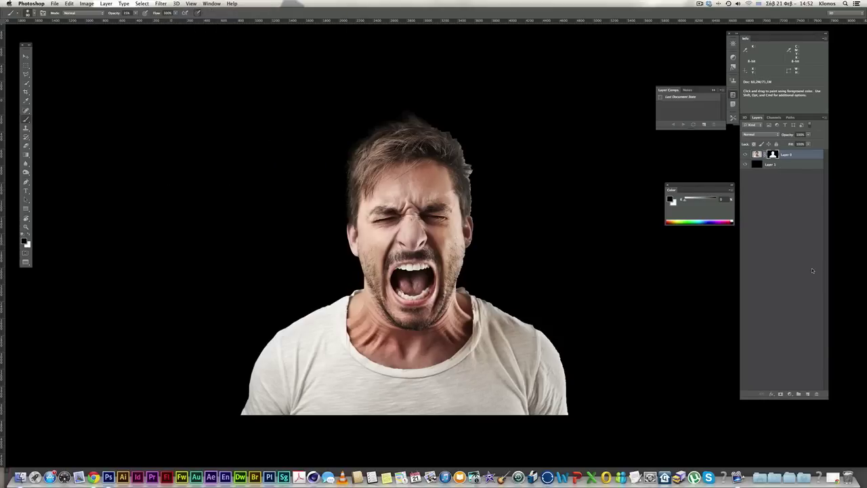
Add a new layer directly beneath the man's layer and fill it with white
{"action": "left_click", "coordinate": [813, 395]}
{"action": "left_click_drag", "start_coordinate": [794, 160], "coordinate": [791, 170]}
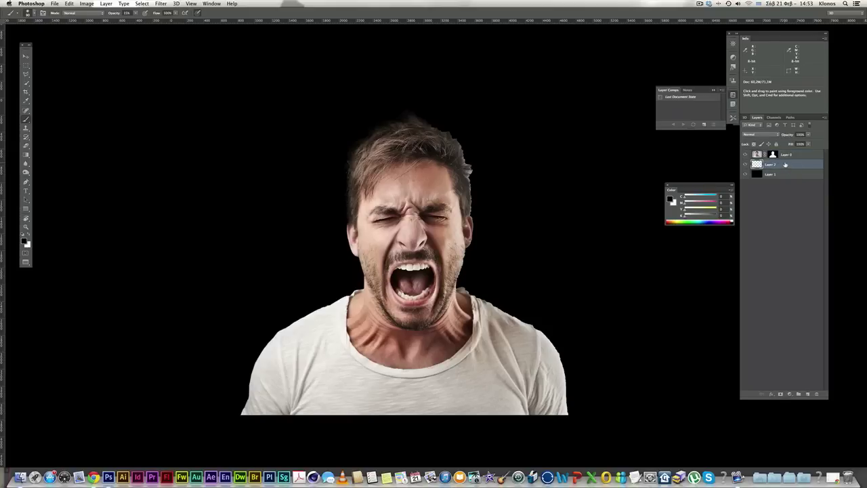
{"action": "key", "text": "super+BackSpace"}
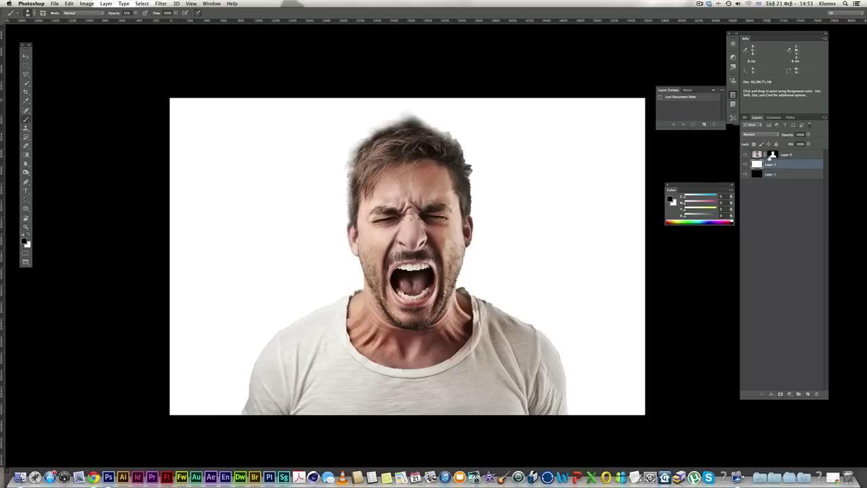
Select the mask of the man's layer and display the grid over the image
{"action": "left_click", "coordinate": [773, 155]}
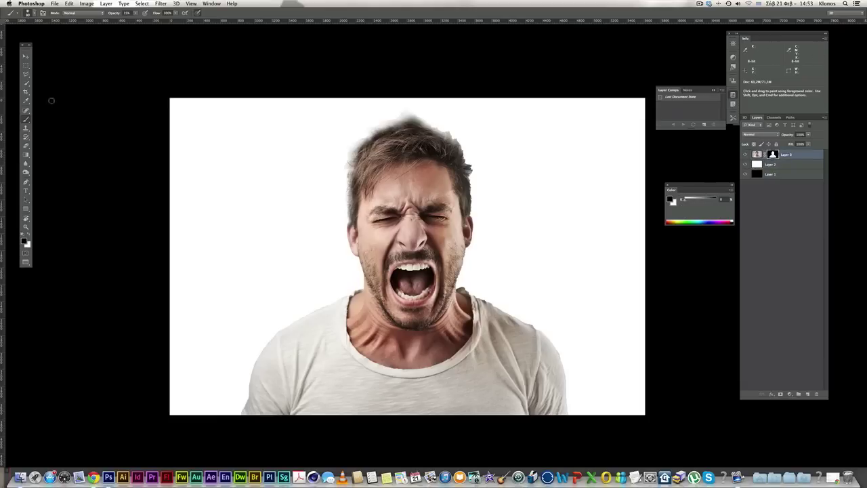
{"action": "left_click", "coordinate": [190, 4]}
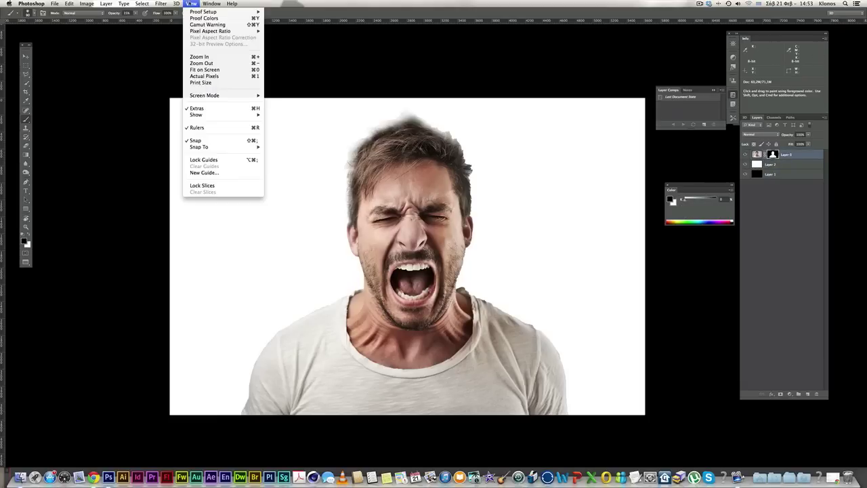
{"action": "mouse_move", "coordinate": [225, 99]}
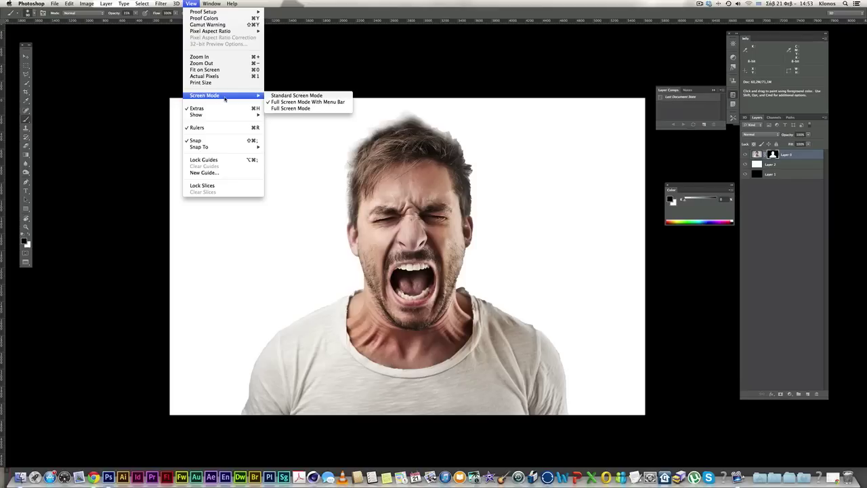
{"action": "mouse_move", "coordinate": [223, 114]}
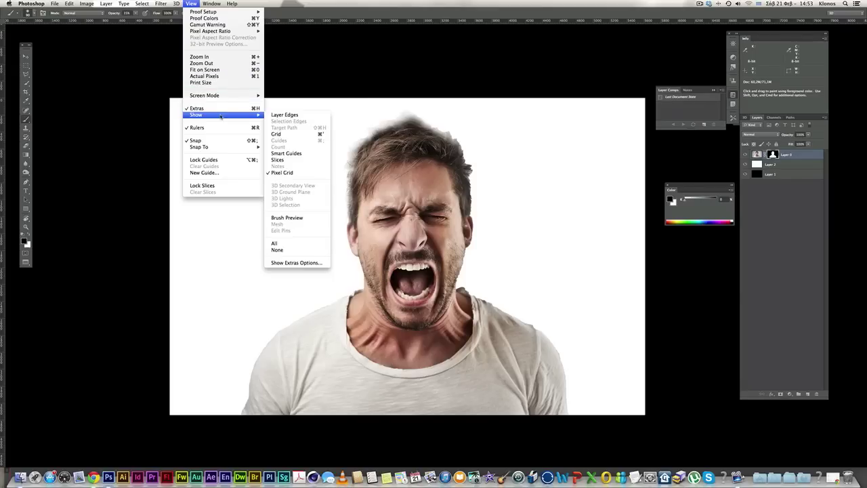
{"action": "left_click", "coordinate": [278, 134]}
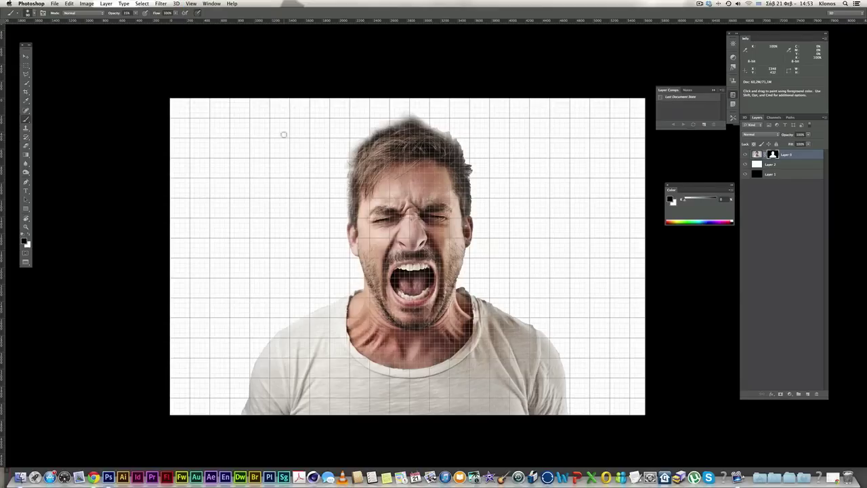
Activate the Polygonal Lasso tool and add a new empty layer above the man's layer
{"action": "left_click", "coordinate": [455, 190], "text": "super"}
{"action": "left_click", "coordinate": [456, 190], "text": "super"}
{"action": "mouse_move", "coordinate": [478, 220]}
{"action": "left_mouse_down"}
{"action": "mouse_move", "coordinate": [453, 177]}
{"action": "mouse_move", "coordinate": [420, 172]}
{"action": "left_mouse_up"}
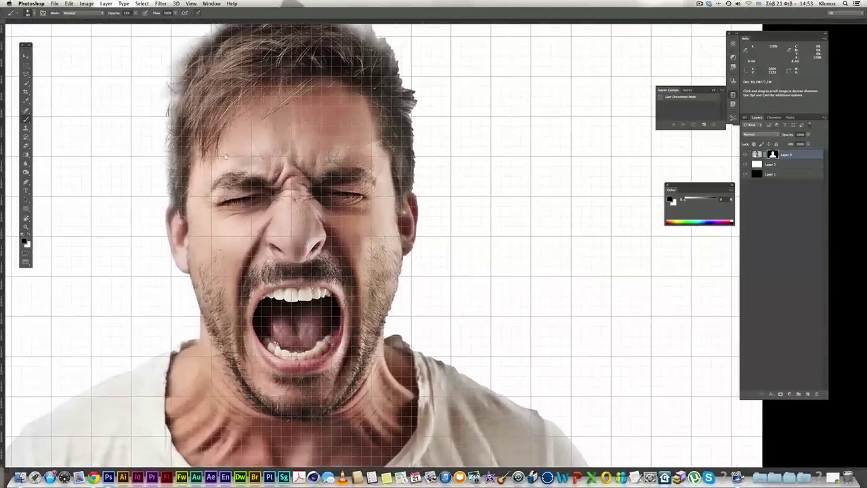
{"action": "left_click", "coordinate": [26, 74]}
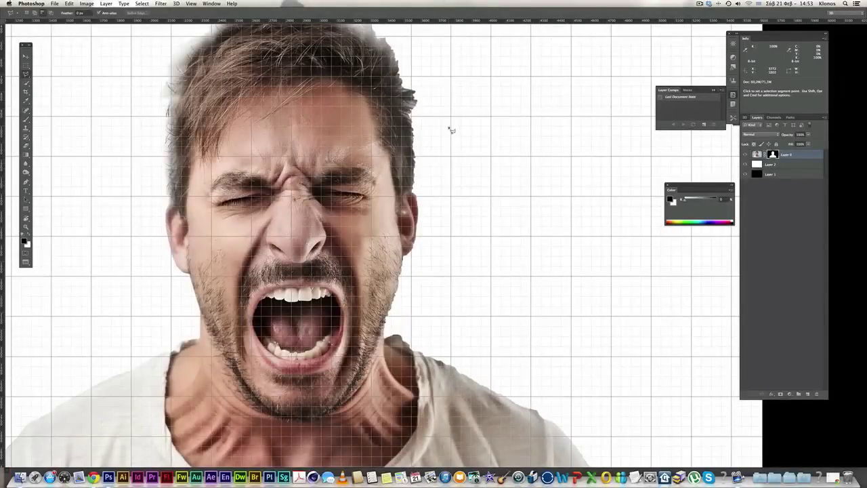
{"action": "left_click", "coordinate": [808, 394]}
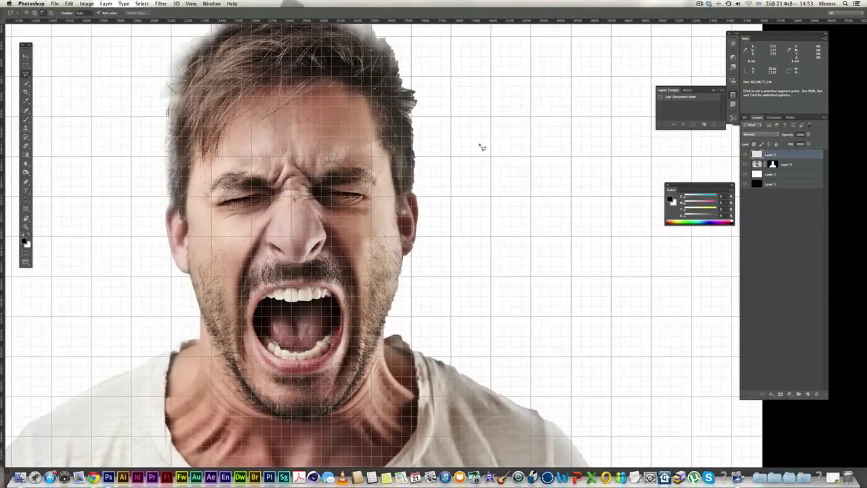
Select a tall triangle beside the man's head with the Polygonal Lasso, fill it with very light grey and deselect
{"action": "left_click", "coordinate": [491, 117]}
{"action": "left_click", "coordinate": [492, 196]}
{"action": "left_click", "coordinate": [521, 178]}
{"action": "left_click", "coordinate": [492, 117]}
{"action": "key", "text": "alt+BackSpace"}
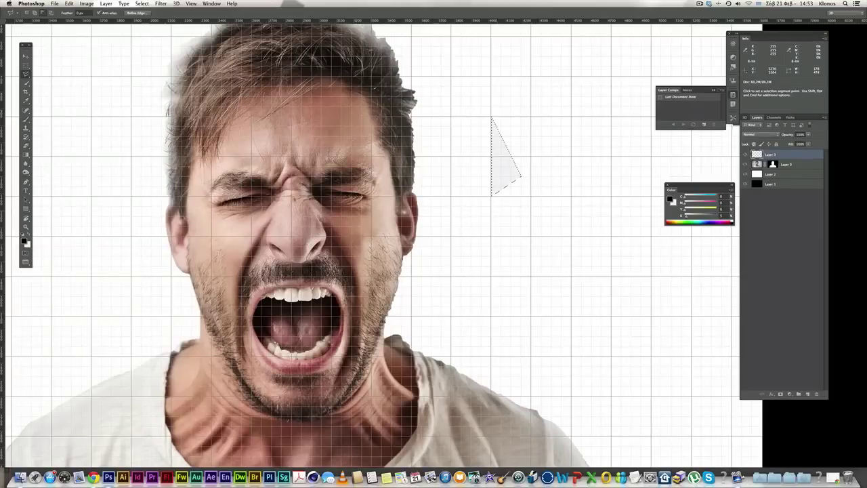
{"action": "key", "text": "super+d"}
Select two more grid-aligned triangles below the first, one a wide peak and the other pointing towards the ear
{"action": "scroll", "coordinate": [600, 194], "scroll_direction": "left", "scroll_amount": 2}
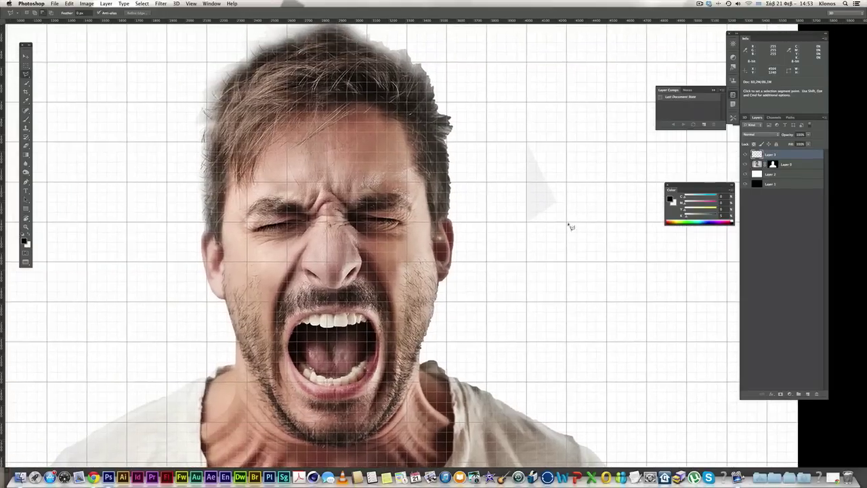
{"action": "scroll", "coordinate": [542, 203], "scroll_direction": "right", "scroll_amount": 2}
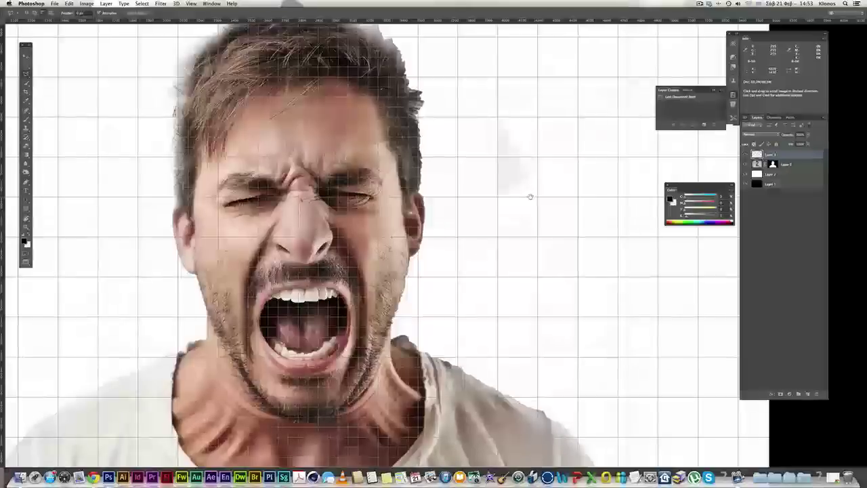
{"action": "left_click", "coordinate": [500, 218]}
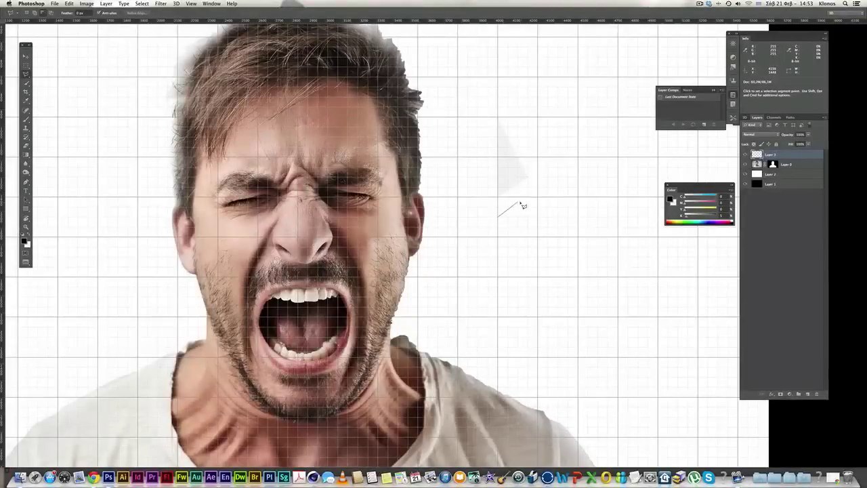
{"action": "left_click", "coordinate": [529, 199]}
{"action": "left_click", "coordinate": [557, 217]}
{"action": "left_click", "coordinate": [500, 217]}
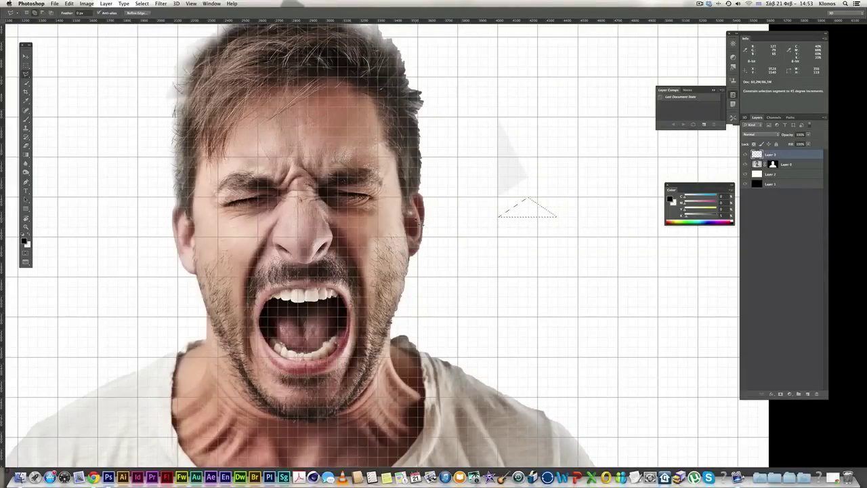
{"action": "left_click", "coordinate": [421, 221], "text": "shift"}
{"action": "left_click", "coordinate": [468, 236]}
{"action": "left_click", "coordinate": [478, 218]}
{"action": "left_click", "coordinate": [421, 219]}
Set the colour to 20% black, fill the two selected triangles with it and deselect
{"action": "left_click", "coordinate": [691, 215]}
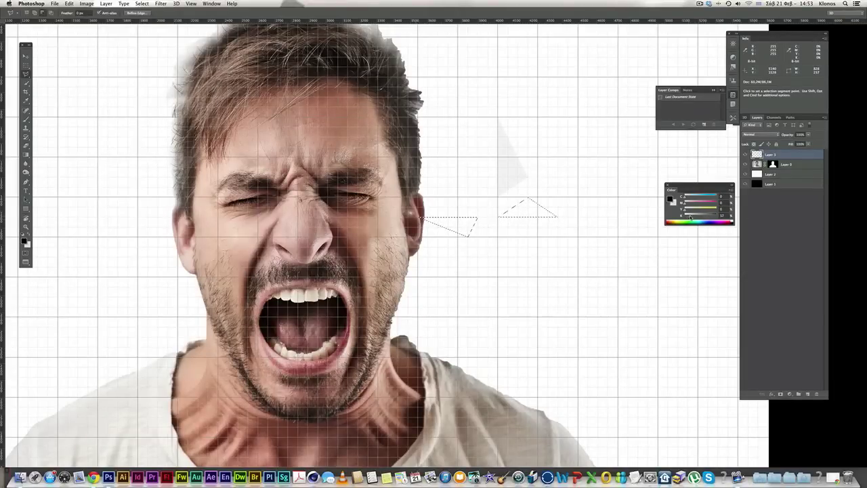
{"action": "left_click_drag", "start_coordinate": [725, 216], "coordinate": [709, 214]}
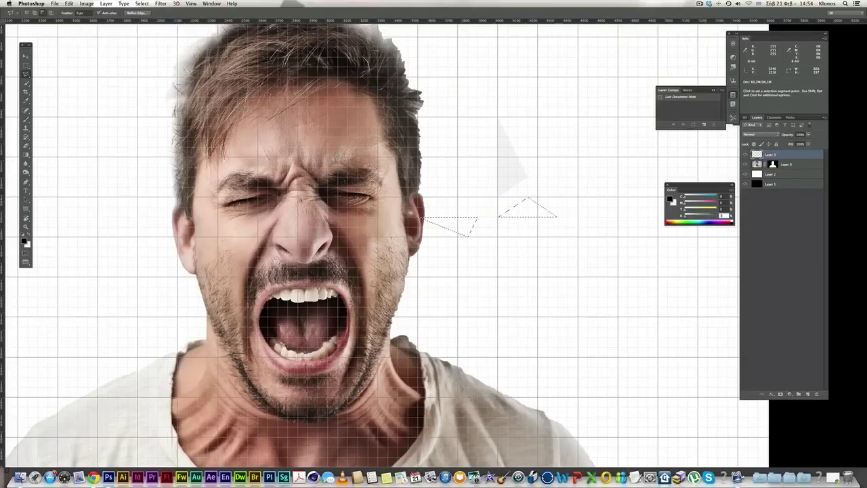
{"action": "key", "text": "alt+BackSpace"}
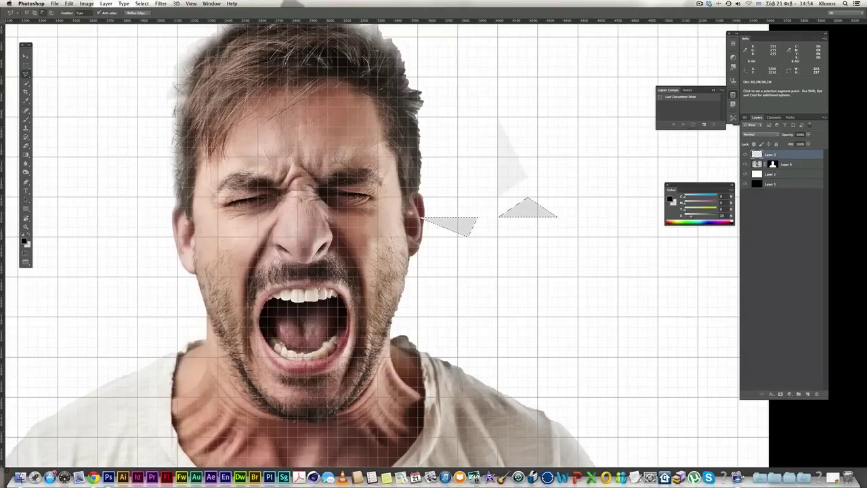
{"action": "key", "text": "super+d"}
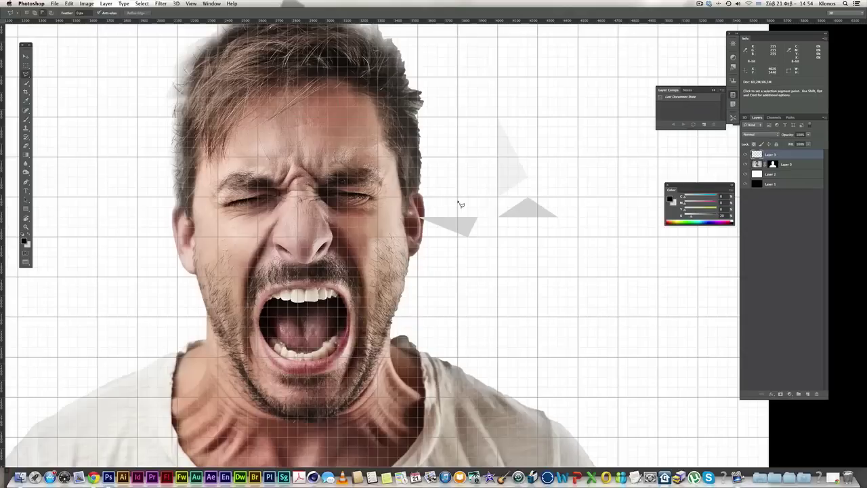
Select two small right-angled triangles together, one above and one below the light grey shapes
{"action": "left_click", "coordinate": [478, 169]}
{"action": "left_click", "coordinate": [458, 196]}
{"action": "left_click", "coordinate": [478, 169]}
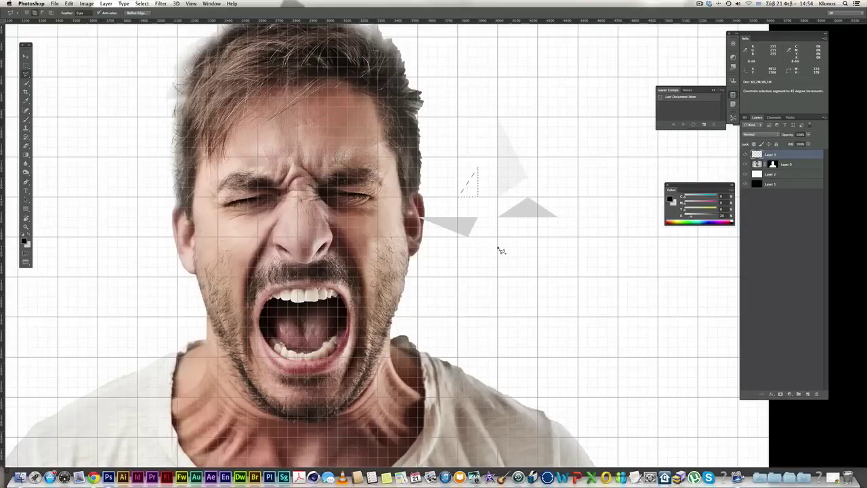
{"action": "left_click", "coordinate": [499, 248], "text": "shift"}
{"action": "left_click", "coordinate": [498, 277]}
{"action": "left_click", "coordinate": [518, 249]}
{"action": "left_click", "coordinate": [498, 248]}
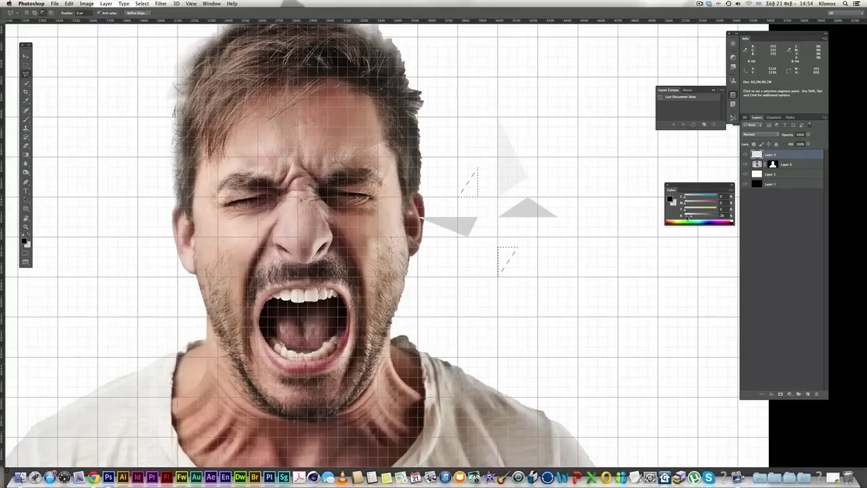
Set the colour to 50% black, fill the two right-angled triangles with it and deselect
{"action": "left_click_drag", "start_coordinate": [688, 217], "coordinate": [722, 218]}
{"action": "double_click", "coordinate": [722, 215]}
{"action": "type", "text": "50"}
{"action": "key", "text": "Return"}
{"action": "key", "text": "alt+BackSpace"}
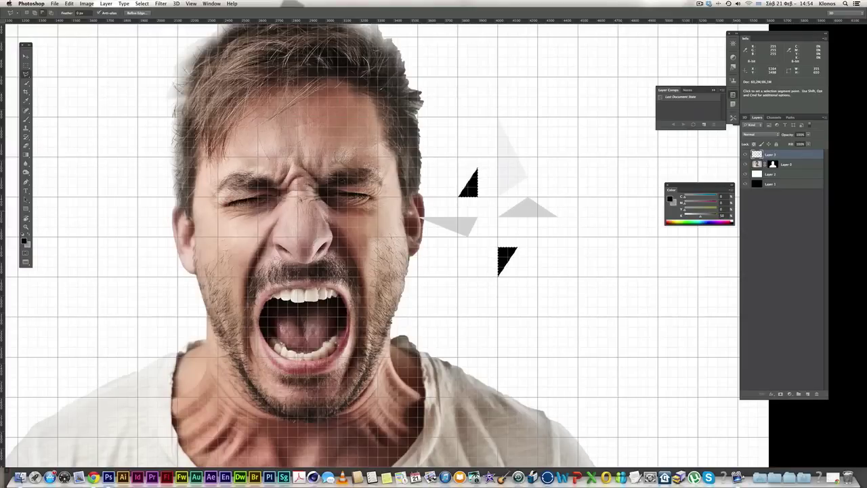
{"action": "key", "text": "super+BackSpace"}
{"action": "key", "text": "super+d"}
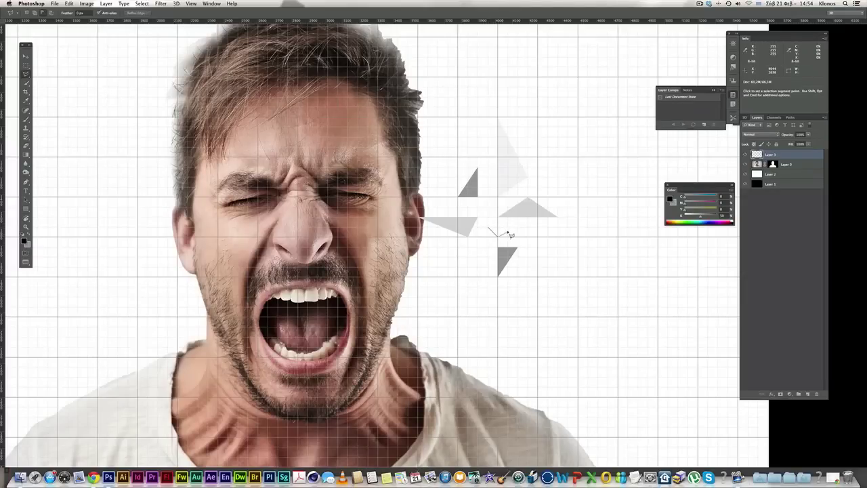
Select a small downward-pointing triangle in the middle of the group, fill it with 100% black and deselect
{"action": "left_click", "coordinate": [493, 232]}
{"action": "left_click", "coordinate": [734, 222]}
{"action": "key", "text": "alt+BackSpace"}
{"action": "key", "text": "super+d"}
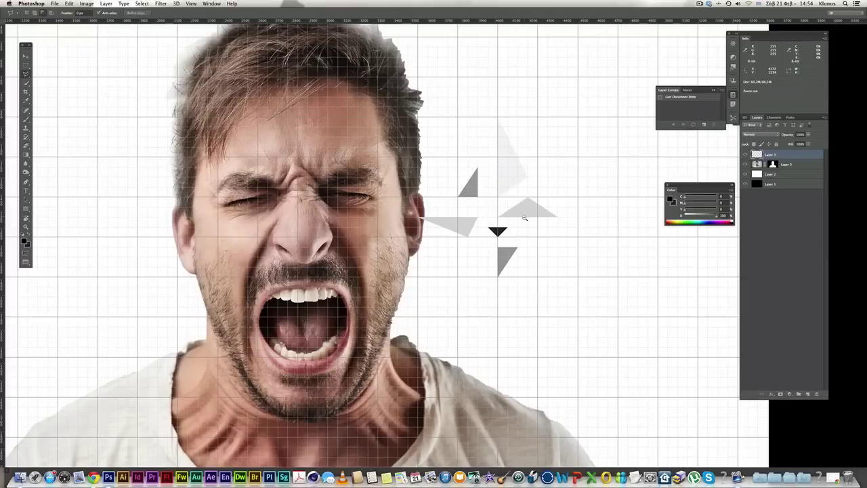
Load the triangle layer's pixels as a selection, define them as a brush preset named "trangles" and deselect
{"action": "key", "text": "super+minus"}
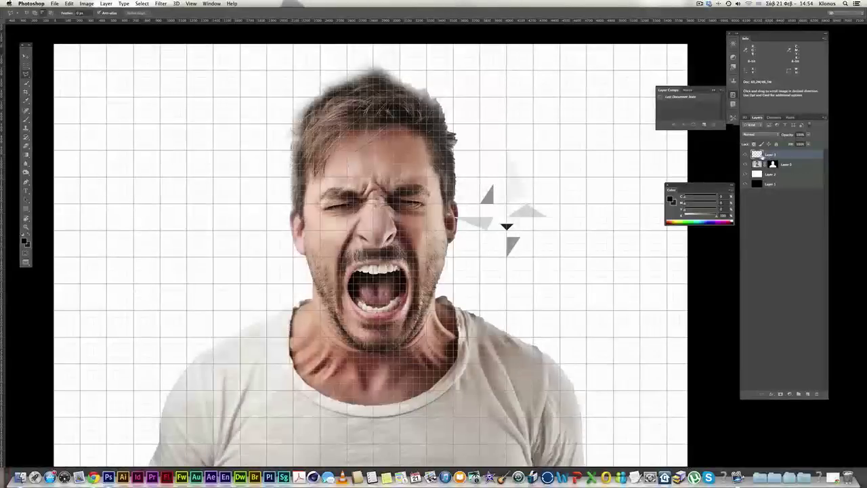
{"action": "left_click", "coordinate": [759, 156], "text": "super"}
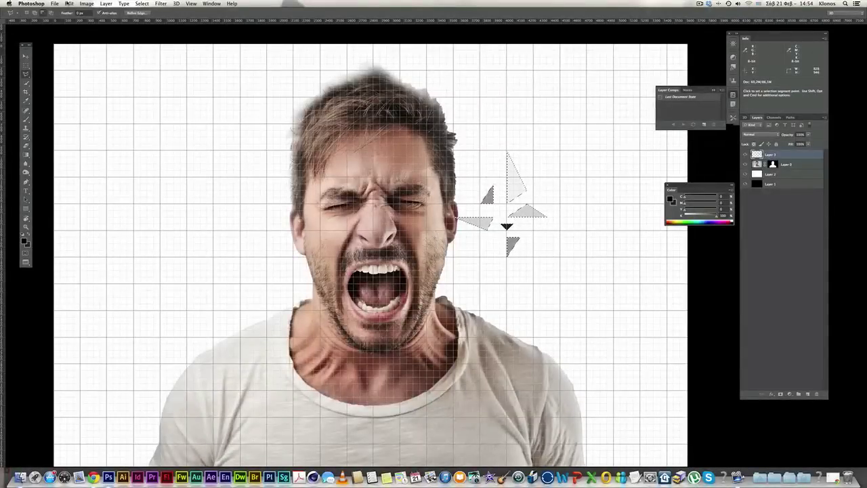
{"action": "left_click", "coordinate": [69, 4]}
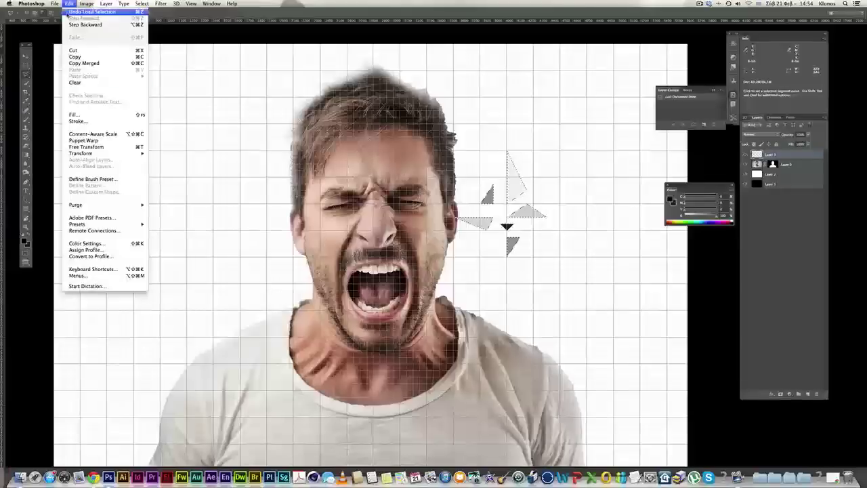
{"action": "left_click", "coordinate": [95, 179]}
{"action": "type", "text": "τσ"}
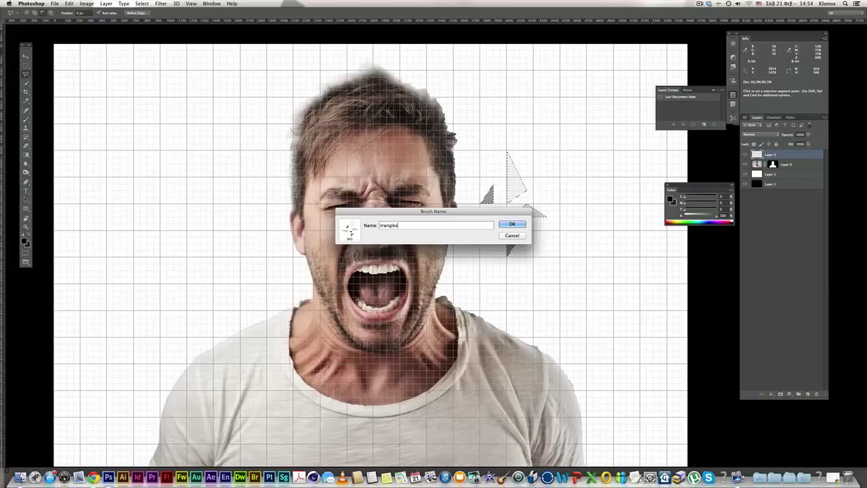
{"action": "key", "text": "Return"}
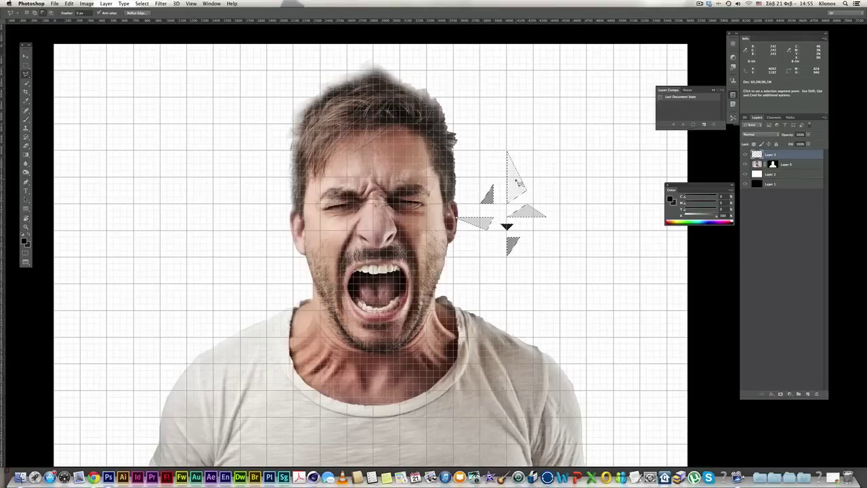
{"action": "key", "text": "super+d"}
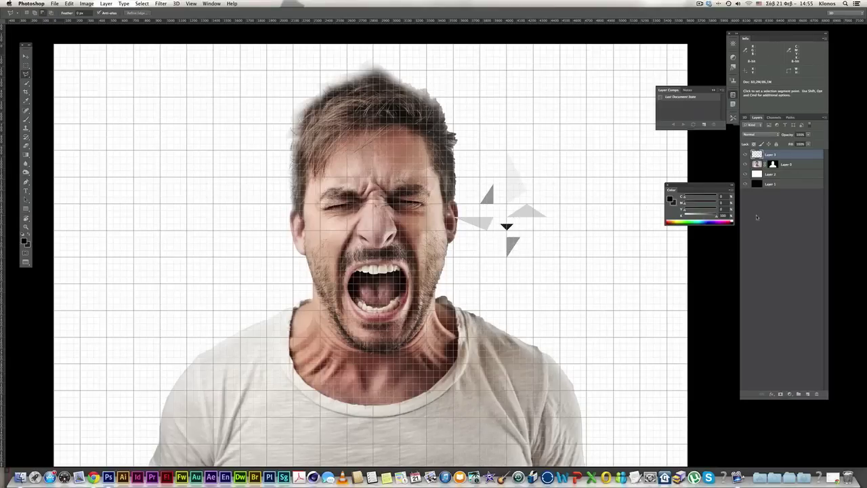
Hide the layer with the triangles and the white background layer
{"action": "left_click", "coordinate": [747, 155]}
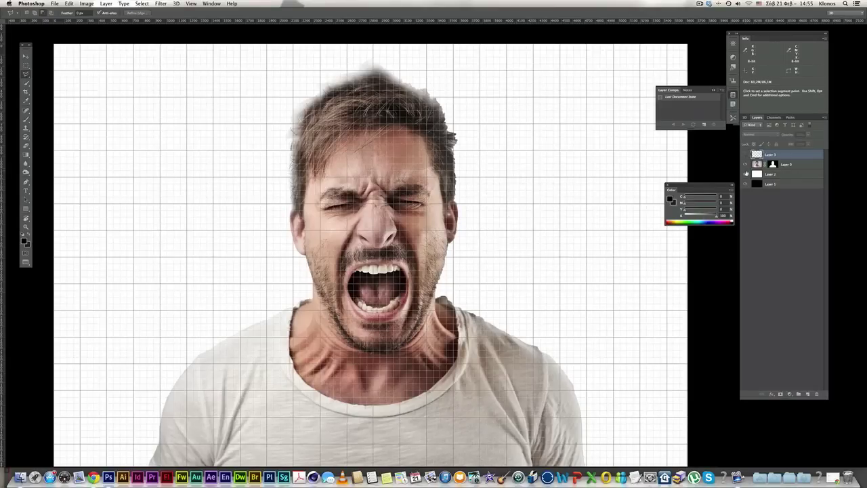
{"action": "left_click", "coordinate": [747, 174]}
Duplicate the man's layer, hide the copy and select the original layer beneath it
{"action": "left_click", "coordinate": [793, 165]}
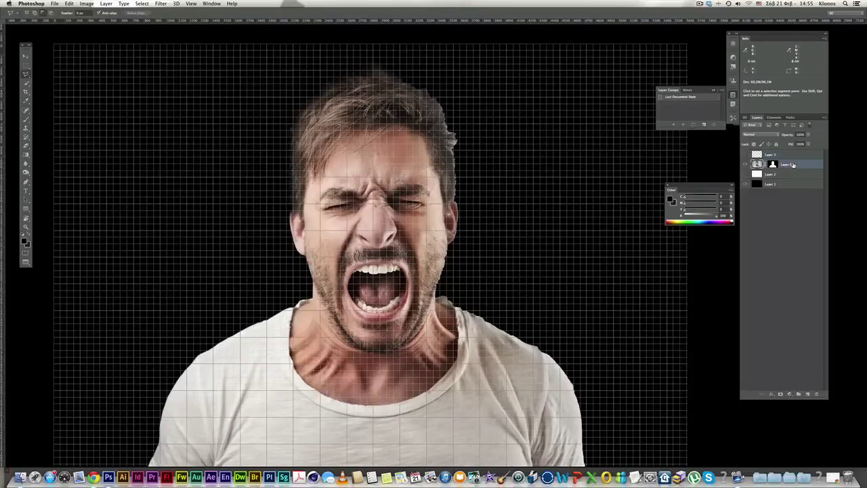
{"action": "left_click_drag", "start_coordinate": [793, 174], "coordinate": [808, 393]}
{"action": "left_click", "coordinate": [747, 165]}
{"action": "left_click", "coordinate": [789, 175]}
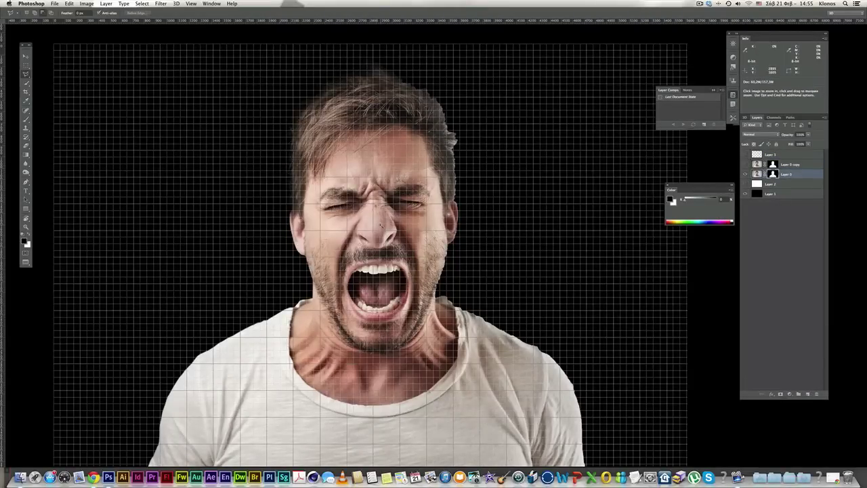
Hide the grid and show the whole man against the black background
{"action": "key", "text": "super+plus"}
{"action": "key", "text": "super+apostrophe"}
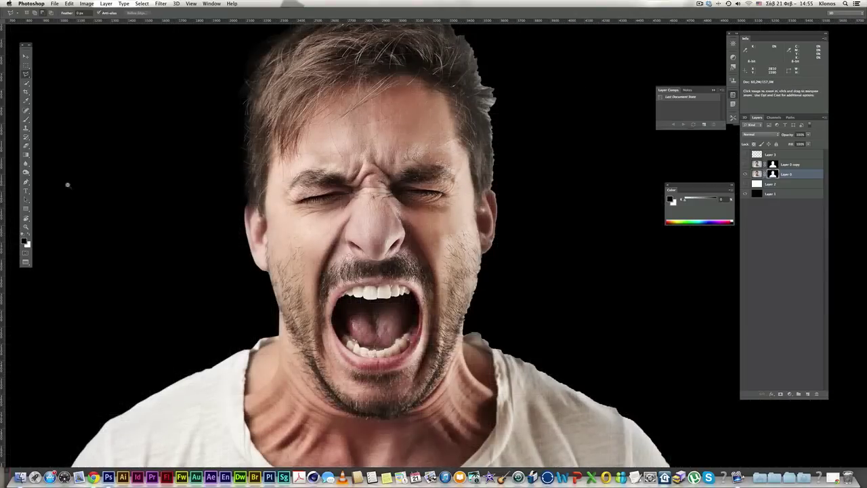
{"action": "key", "text": "super+minus"}
{"action": "left_click_drag", "start_coordinate": [265, 158], "coordinate": [369, 173]}
{"action": "left_click", "coordinate": [306, 149], "text": "alt"}
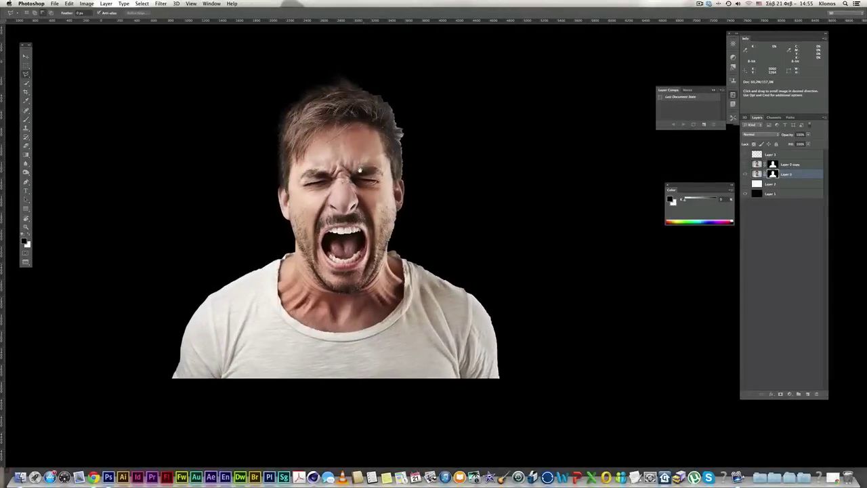
Activate the Brush tool with the newly defined triangles tip and set its opacity to 100%
{"action": "left_click", "coordinate": [25, 120]}
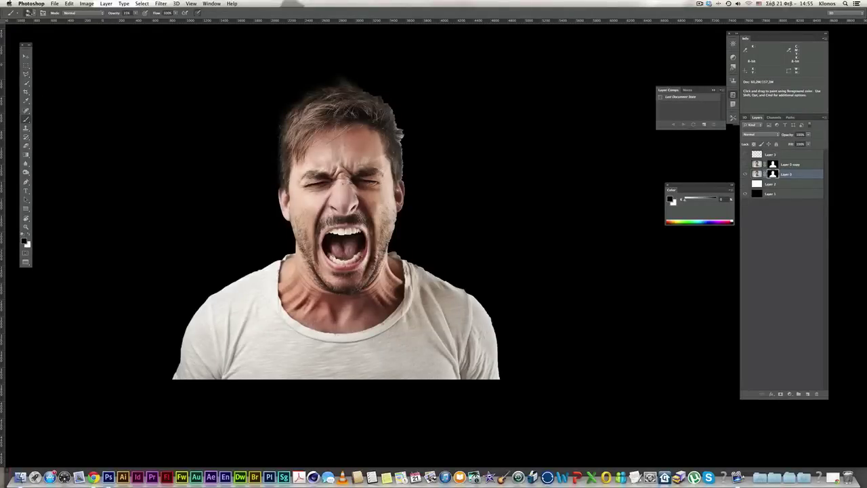
{"action": "left_click", "coordinate": [32, 12]}
{"action": "left_click", "coordinate": [46, 208]}
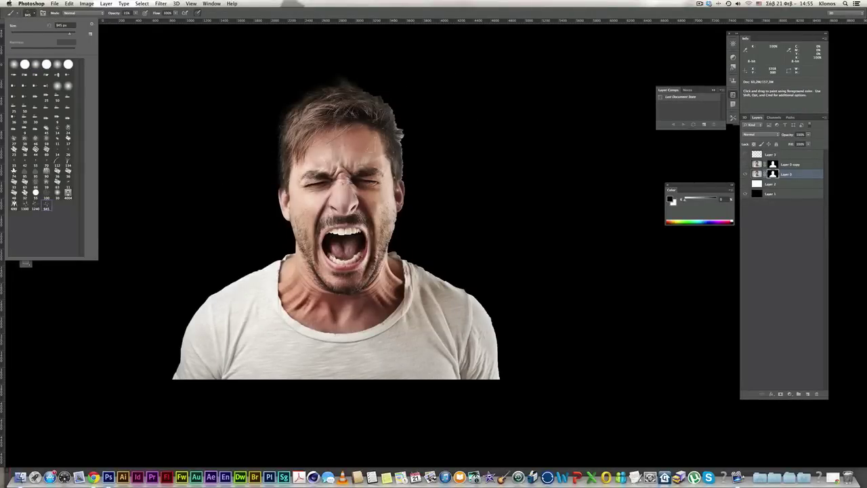
{"action": "left_click", "coordinate": [375, 168]}
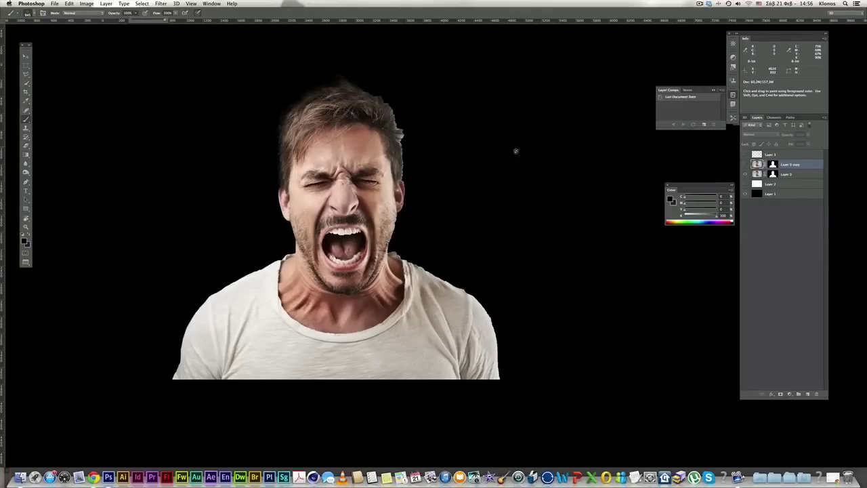
Paint black triangles on the original man layer's mask across the right side of the head and shoulder
{"action": "left_click", "coordinate": [774, 174]}
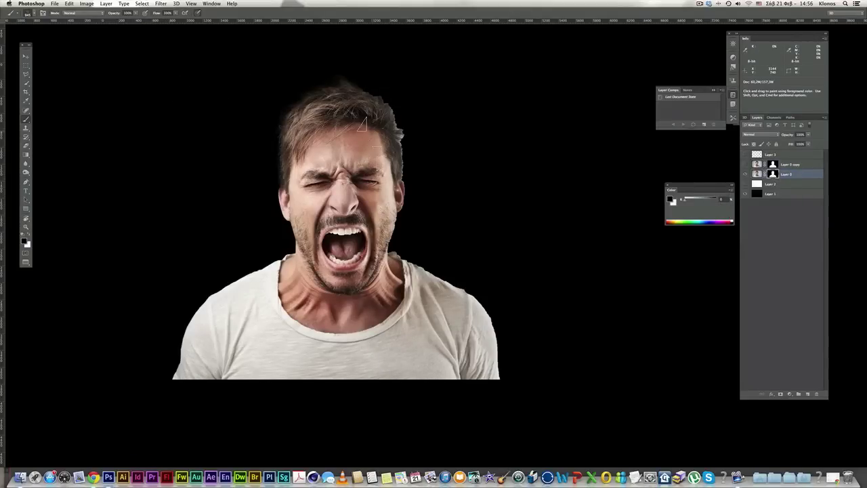
{"action": "left_click", "coordinate": [357, 138]}
{"action": "mouse_move", "coordinate": [371, 129]}
{"action": "left_mouse_down"}
{"action": "mouse_move", "coordinate": [400, 201]}
{"action": "mouse_move", "coordinate": [406, 191]}
{"action": "mouse_move", "coordinate": [364, 257]}
{"action": "mouse_move", "coordinate": [399, 293]}
{"action": "mouse_move", "coordinate": [398, 268]}
{"action": "mouse_move", "coordinate": [432, 308]}
{"action": "mouse_move", "coordinate": [479, 336]}
{"action": "mouse_move", "coordinate": [505, 376]}
{"action": "mouse_move", "coordinate": [499, 328]}
{"action": "mouse_move", "coordinate": [465, 288]}
{"action": "mouse_move", "coordinate": [377, 223]}
{"action": "mouse_move", "coordinate": [391, 248]}
{"action": "mouse_move", "coordinate": [410, 233]}
{"action": "mouse_move", "coordinate": [416, 242]}
{"action": "mouse_move", "coordinate": [420, 175]}
{"action": "left_mouse_up"}
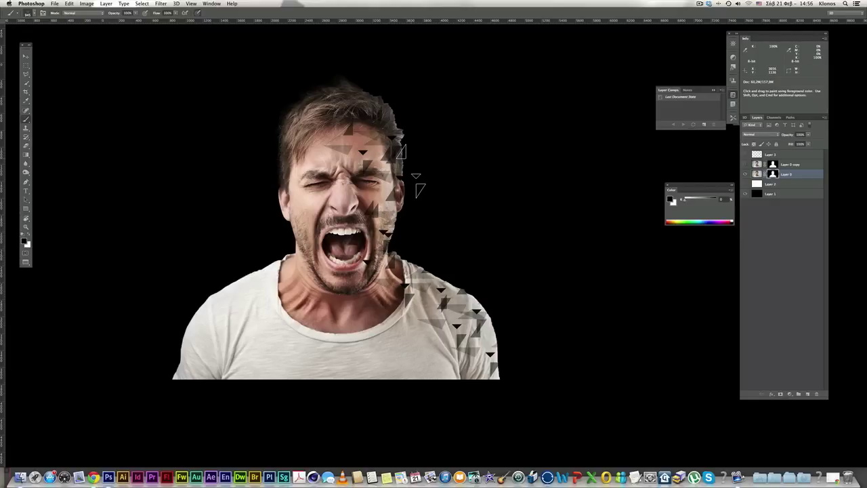
Rotate the canvas view to about -30° and paint more triangles on the mask along the face, hair and shoulder
{"action": "key", "text": "r"}
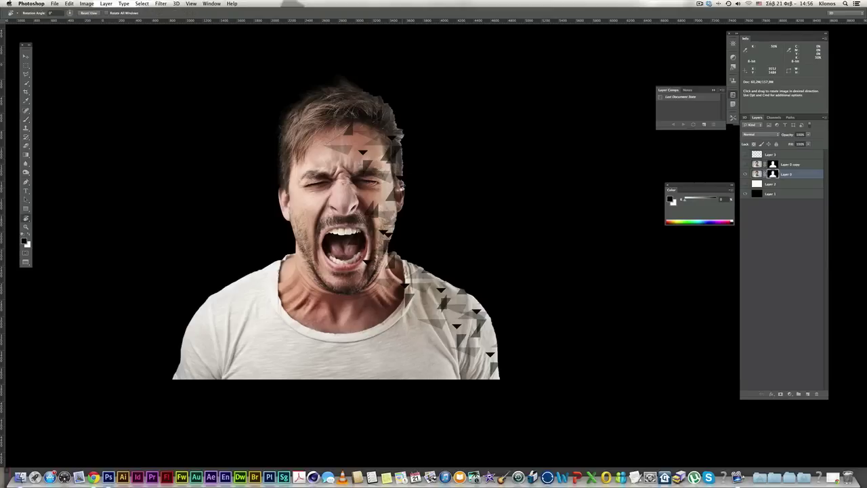
{"action": "left_click_drag", "start_coordinate": [404, 183], "coordinate": [360, 196]}
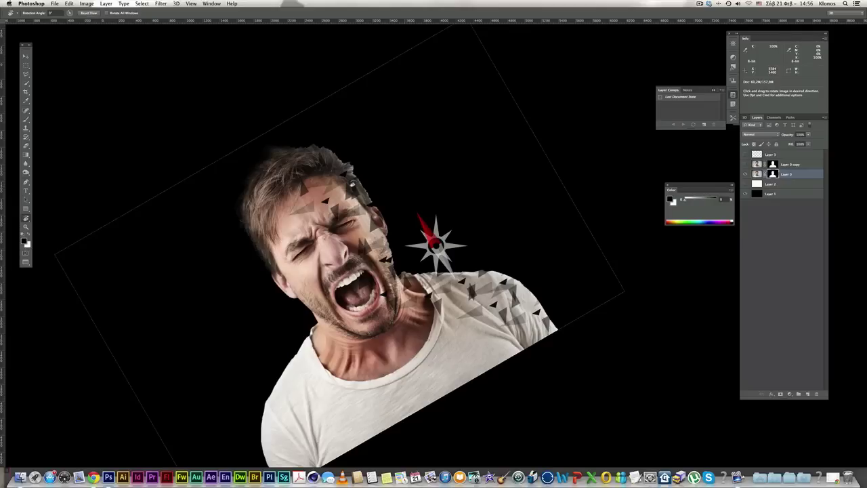
{"action": "key", "text": "b"}
{"action": "mouse_move", "coordinate": [388, 256]}
{"action": "left_mouse_down"}
{"action": "mouse_move", "coordinate": [351, 196]}
{"action": "mouse_move", "coordinate": [354, 159]}
{"action": "mouse_move", "coordinate": [328, 166]}
{"action": "mouse_move", "coordinate": [316, 132]}
{"action": "left_mouse_up"}
{"action": "left_click_drag", "start_coordinate": [502, 271], "coordinate": [526, 277]}
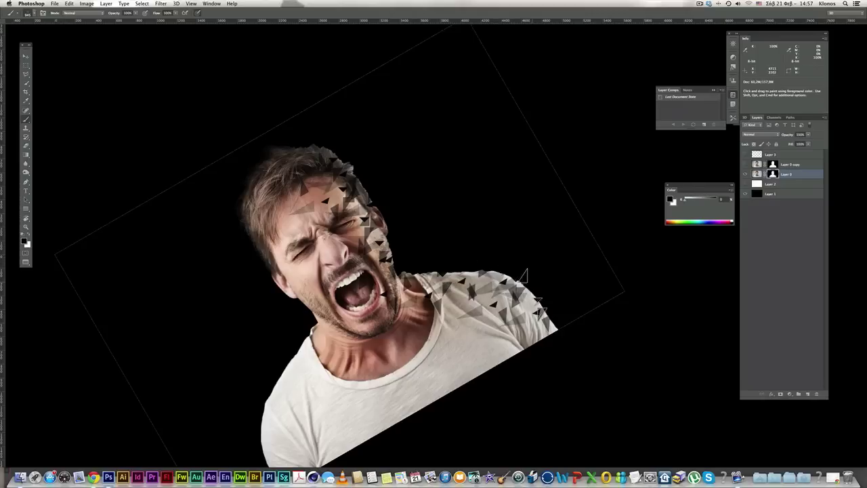
{"action": "left_click", "coordinate": [382, 237]}
{"action": "left_click", "coordinate": [379, 237]}
Reduce the brush size and paint smaller triangles on the mask along the edge of the head and shoulder
{"action": "key", "text": "bracketleft"}
{"action": "key", "text": "bracketleft"}
{"action": "key", "text": "bracketleft"}
{"action": "key", "text": "bracketleft"}
{"action": "key", "text": "bracketleft"}
{"action": "left_click", "coordinate": [367, 198]}
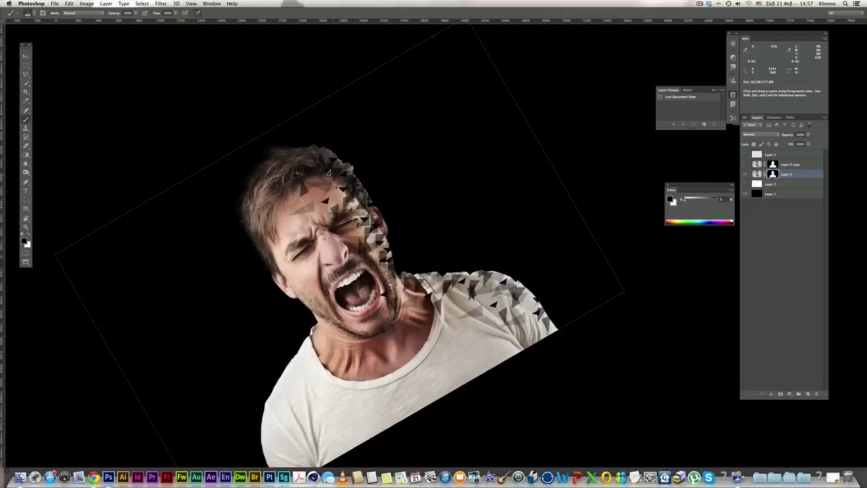
{"action": "mouse_move", "coordinate": [383, 229]}
{"action": "left_mouse_down"}
{"action": "mouse_move", "coordinate": [422, 285]}
{"action": "mouse_move", "coordinate": [492, 267]}
{"action": "mouse_move", "coordinate": [546, 305]}
{"action": "left_mouse_up"}
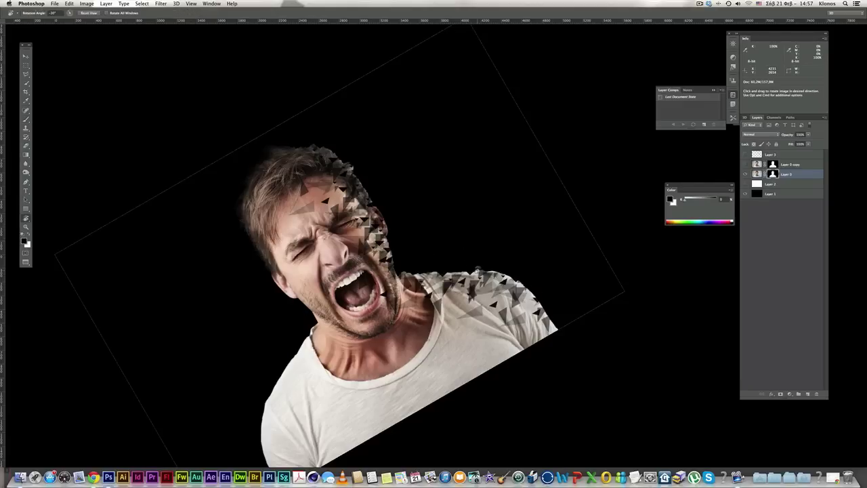
Rotate the canvas view to -90°, paint small triangles on Layer 0's mask along the face and shoulder, and undo the stray straight stroke
{"action": "mouse_move", "coordinate": [494, 240]}
{"action": "left_mouse_down"}
{"action": "mouse_move", "coordinate": [485, 215]}
{"action": "mouse_move", "coordinate": [447, 224]}
{"action": "left_mouse_up"}
{"action": "key", "text": "b"}
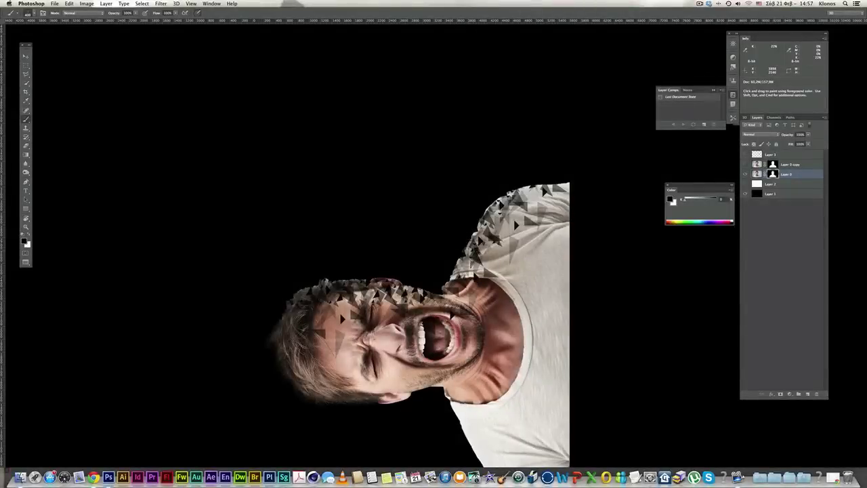
{"action": "left_click_drag", "start_coordinate": [379, 340], "coordinate": [392, 355]}
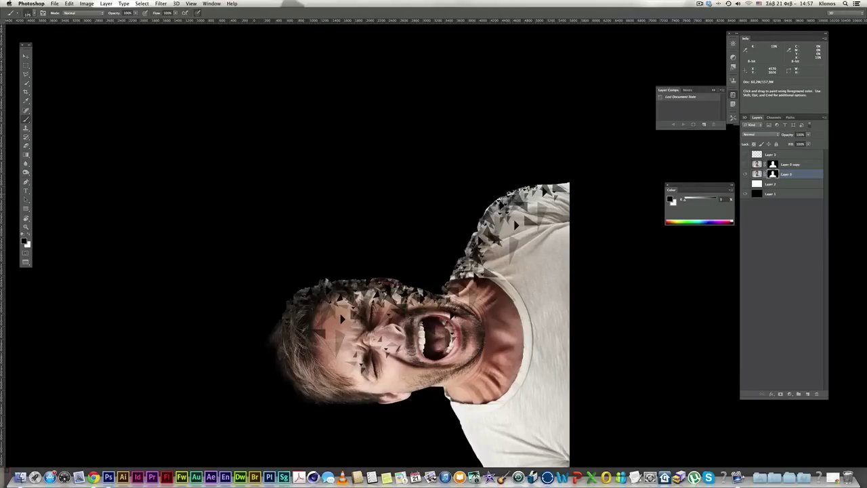
{"action": "left_click", "coordinate": [492, 206]}
{"action": "left_click", "coordinate": [495, 204]}
{"action": "left_click", "coordinate": [460, 343], "text": "shift"}
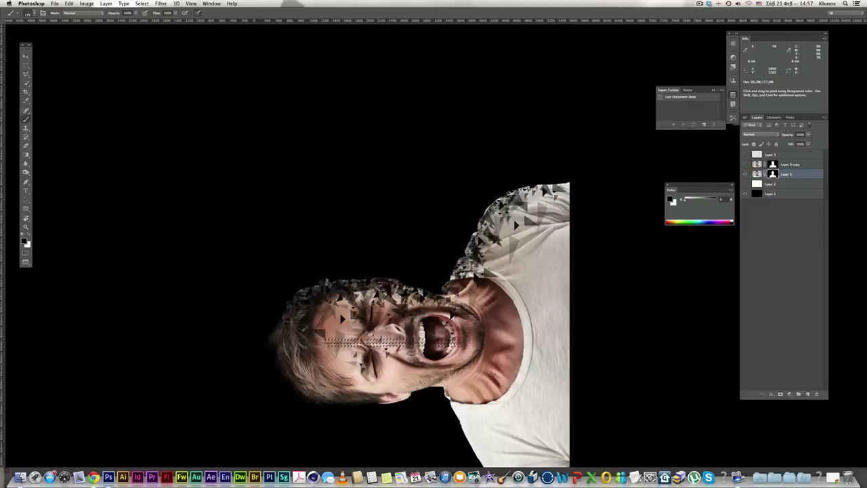
{"action": "key", "text": "super+z"}
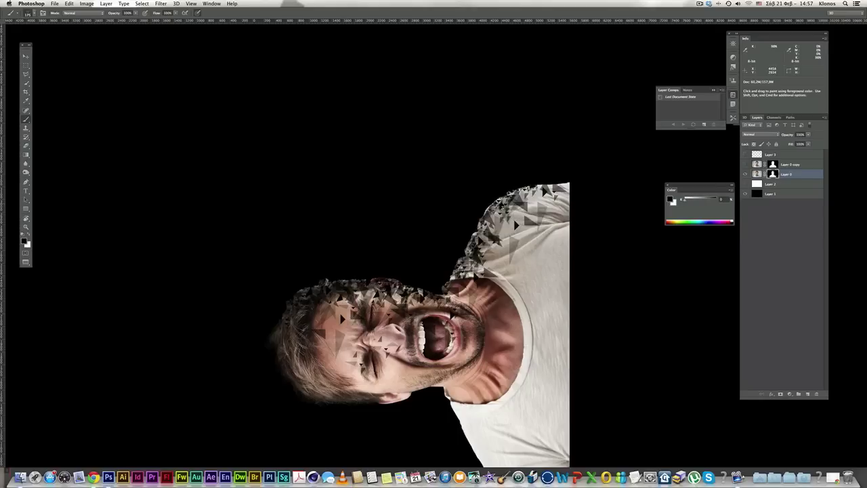
Return the canvas view upright and paint more black triangles on Layer 0's mask along the shoulder and hair edge
{"action": "key", "text": "r"}
{"action": "mouse_move", "coordinate": [406, 196]}
{"action": "left_mouse_down"}
{"action": "mouse_move", "coordinate": [501, 191]}
{"action": "mouse_move", "coordinate": [515, 201]}
{"action": "mouse_move", "coordinate": [393, 192]}
{"action": "left_mouse_up"}
{"action": "key", "text": "b"}
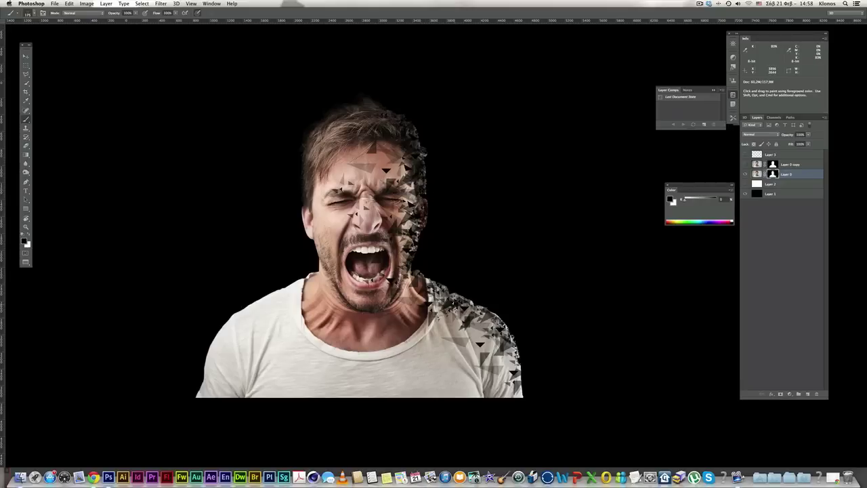
{"action": "mouse_move", "coordinate": [481, 304]}
{"action": "left_mouse_down"}
{"action": "mouse_move", "coordinate": [512, 332]}
{"action": "mouse_move", "coordinate": [514, 342]}
{"action": "mouse_move", "coordinate": [496, 311]}
{"action": "mouse_move", "coordinate": [531, 397]}
{"action": "mouse_move", "coordinate": [508, 374]}
{"action": "mouse_move", "coordinate": [494, 302]}
{"action": "left_mouse_up"}
{"action": "key", "text": "bracketright"}
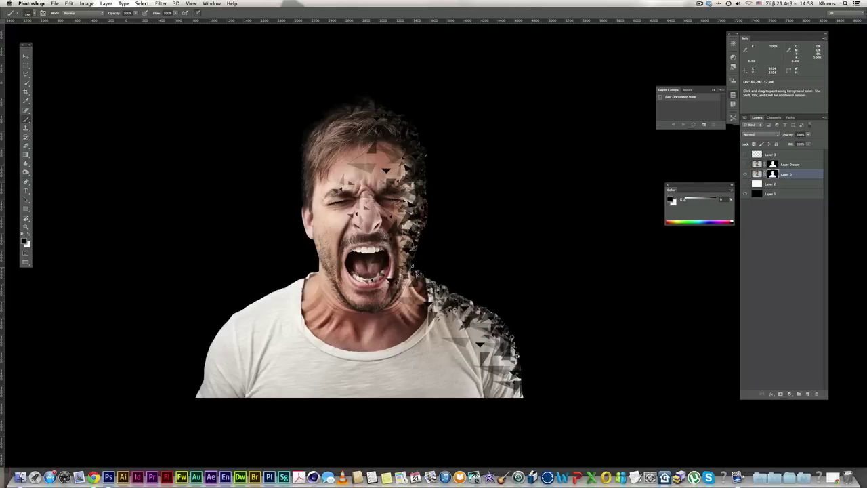
Turn the canvas view so the head points sideways, break up the hair and shoulder edge with black triangles, and restore the upright view
{"action": "key", "text": "r"}
{"action": "mouse_move", "coordinate": [469, 268]}
{"action": "left_mouse_down"}
{"action": "mouse_move", "coordinate": [417, 264]}
{"action": "mouse_move", "coordinate": [415, 254]}
{"action": "left_mouse_up"}
{"action": "key", "text": "b"}
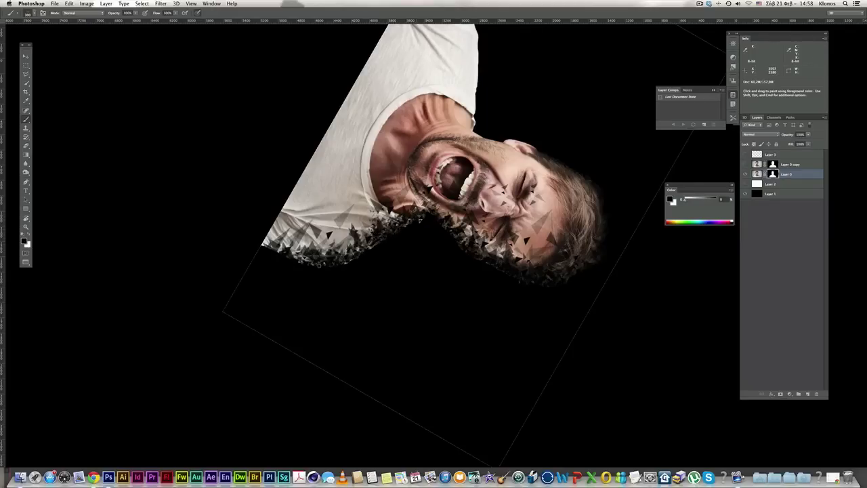
{"action": "key", "text": "r"}
{"action": "left_click_drag", "start_coordinate": [499, 178], "coordinate": [354, 208]}
{"action": "mouse_move", "coordinate": [417, 244]}
{"action": "left_mouse_down"}
{"action": "mouse_move", "coordinate": [414, 238]}
{"action": "mouse_move", "coordinate": [429, 245]}
{"action": "left_mouse_up"}
{"action": "key", "text": "b"}
{"action": "left_click_drag", "start_coordinate": [496, 234], "coordinate": [451, 216]}
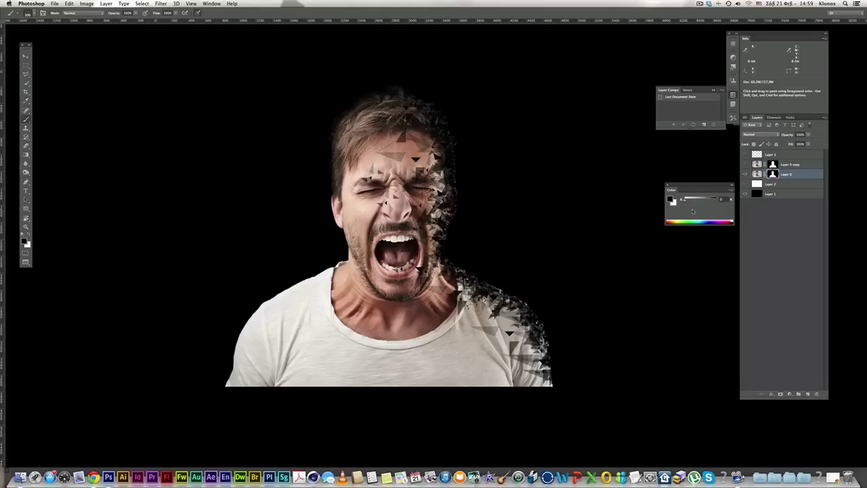
Hide Layer 0, show Layer 0 copy, and make the copy's mask white to reveal the full photo
{"action": "left_click", "coordinate": [746, 174]}
{"action": "left_click", "coordinate": [746, 164]}
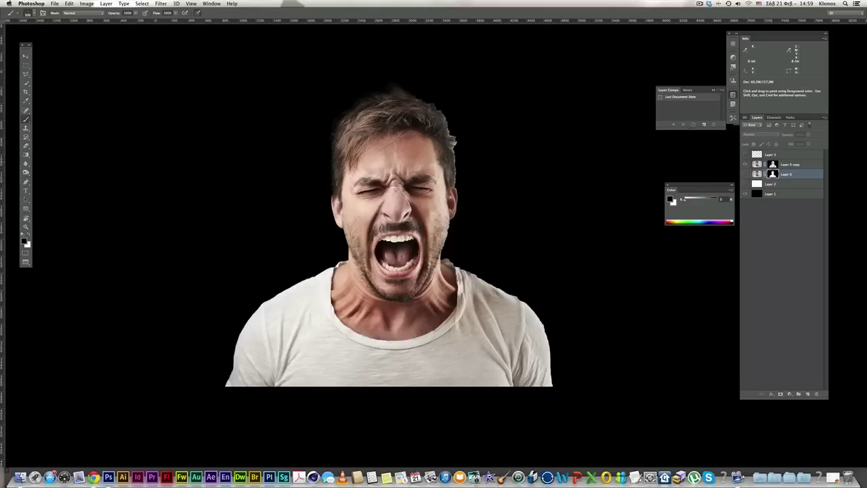
{"action": "left_click", "coordinate": [773, 165]}
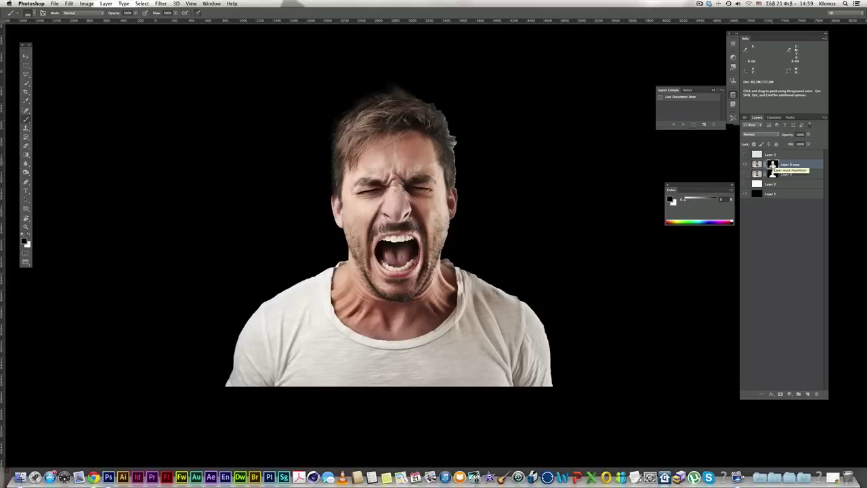
{"action": "left_click", "coordinate": [773, 168], "text": "shift"}
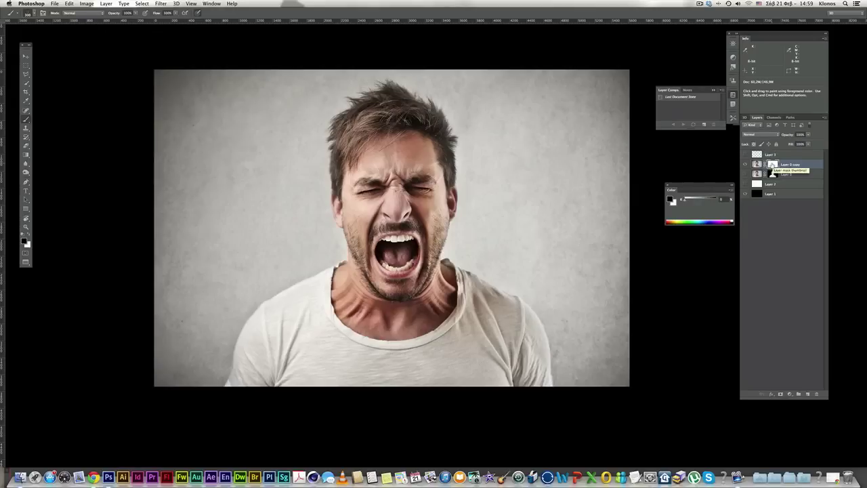
Apply a Motion Blur with angle 0° and distance 34 pixels to the image of Layer 0 copy
{"action": "left_click", "coordinate": [757, 164]}
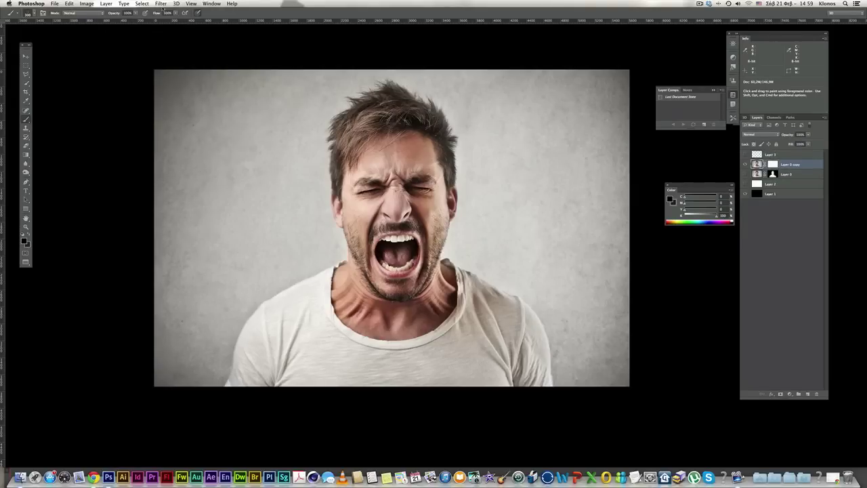
{"action": "left_click", "coordinate": [162, 4]}
{"action": "mouse_move", "coordinate": [196, 82]}
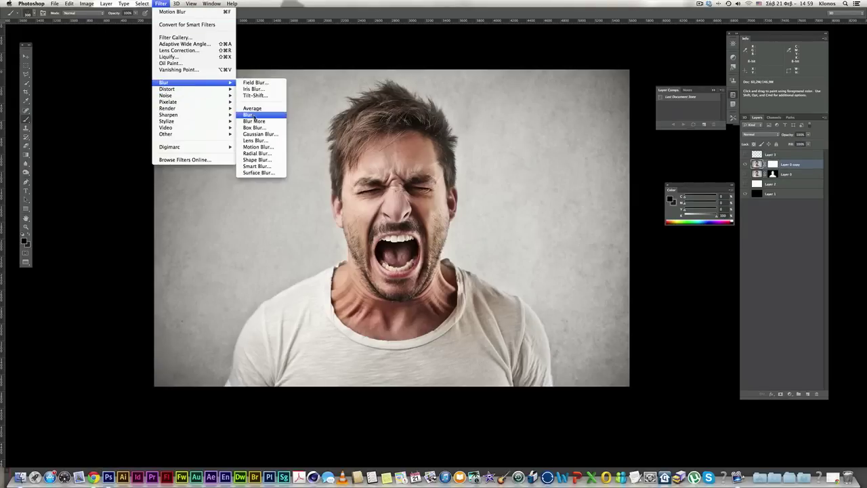
{"action": "left_click", "coordinate": [257, 147]}
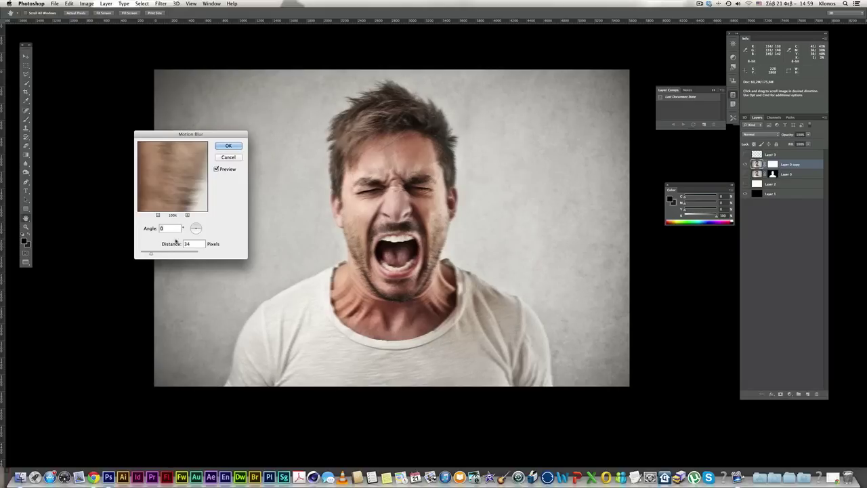
{"action": "left_click", "coordinate": [229, 146]}
{"action": "key", "text": "b"}
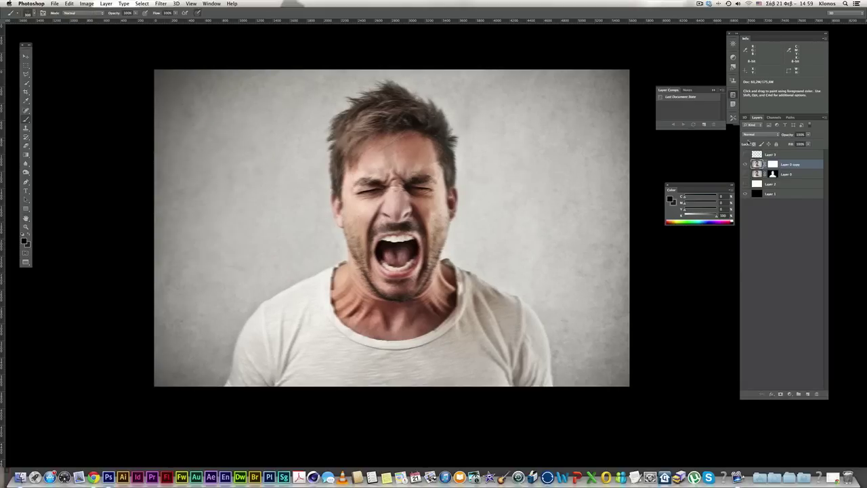
Set the blend mode of Layer 0 copy to Multiply and make Layer 0 visible
{"action": "left_click", "coordinate": [752, 134]}
{"action": "left_click", "coordinate": [751, 150]}
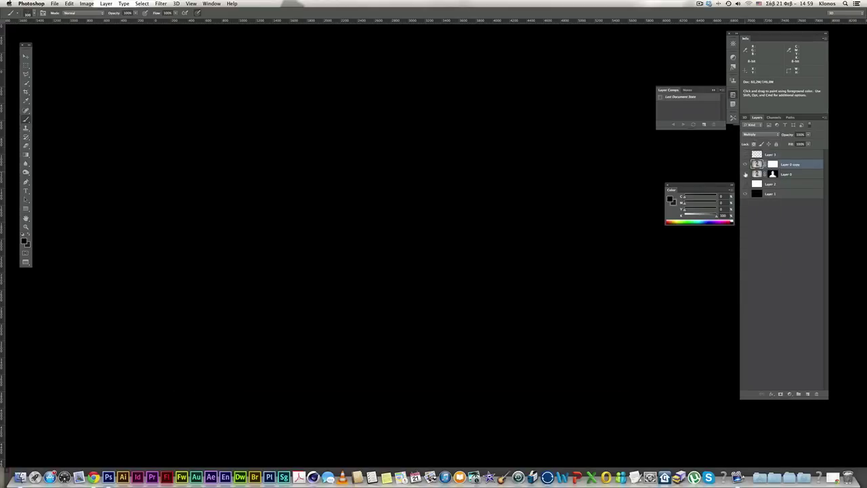
{"action": "left_click", "coordinate": [745, 174]}
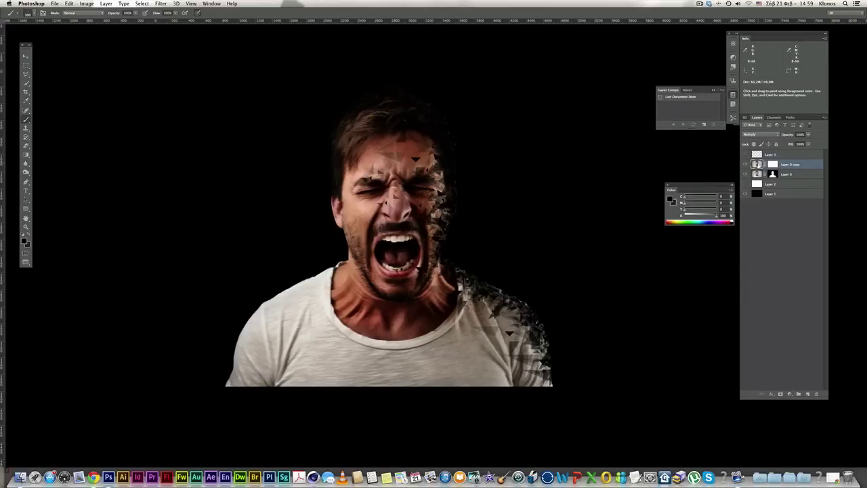
Shift the blurred image of Layer 0 copy a little to the right with Free Transform
{"action": "key", "text": "super+t"}
{"action": "left_click_drag", "start_coordinate": [482, 220], "coordinate": [519, 222]}
{"action": "key", "text": "b"}
{"action": "key", "text": "Return"}
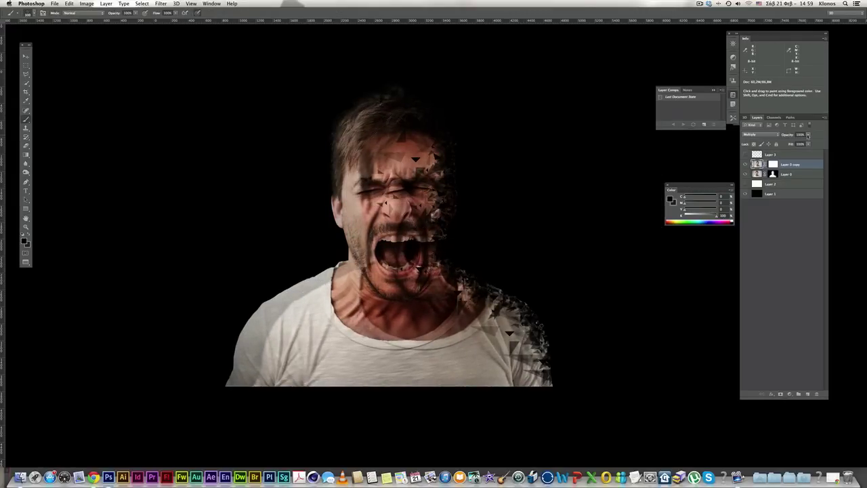
Set the blend mode of Layer 0 copy to Normal and invert its mask to black
{"action": "left_click", "coordinate": [759, 134]}
{"action": "left_click", "coordinate": [754, 117]}
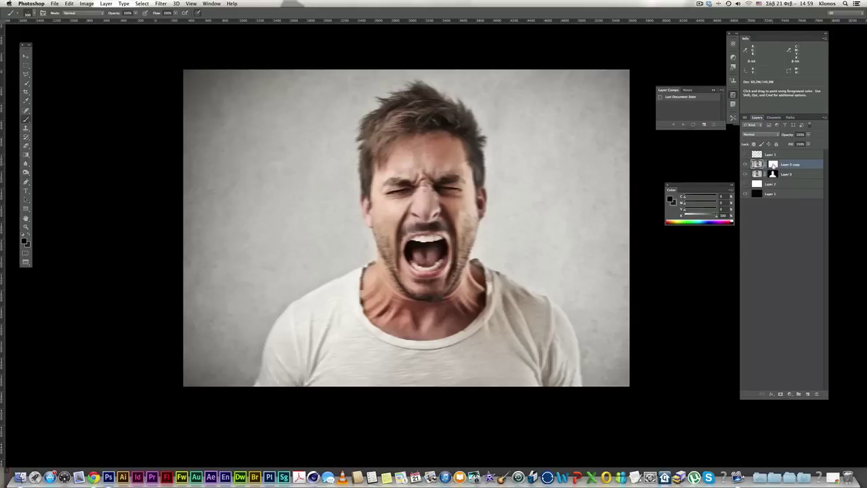
{"action": "left_click", "coordinate": [773, 165]}
{"action": "key", "text": "super+i"}
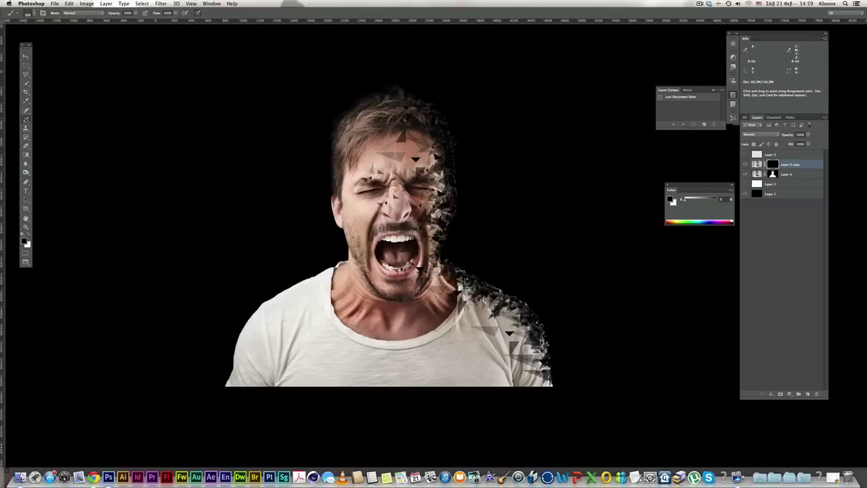
Paint white triangles with an enlarged brush on Layer 0 copy's mask in the space beside the head and above the shoulder
{"action": "key", "text": "x"}
{"action": "key", "text": "bracketright"}
{"action": "key", "text": "bracketright"}
{"action": "key", "text": "bracketright"}
{"action": "key", "text": "bracketright"}
{"action": "key", "text": "bracketright"}
{"action": "key", "text": "bracketright"}
{"action": "key", "text": "bracketright"}
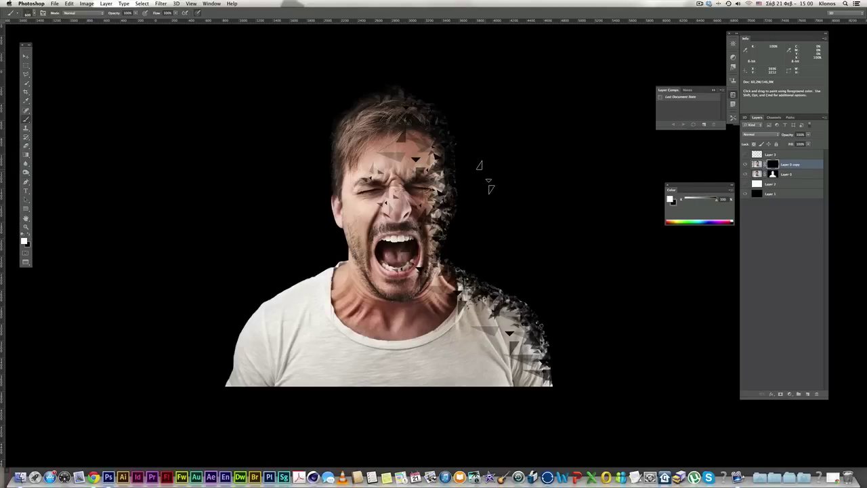
{"action": "left_click", "coordinate": [479, 179]}
{"action": "left_click", "coordinate": [463, 244]}
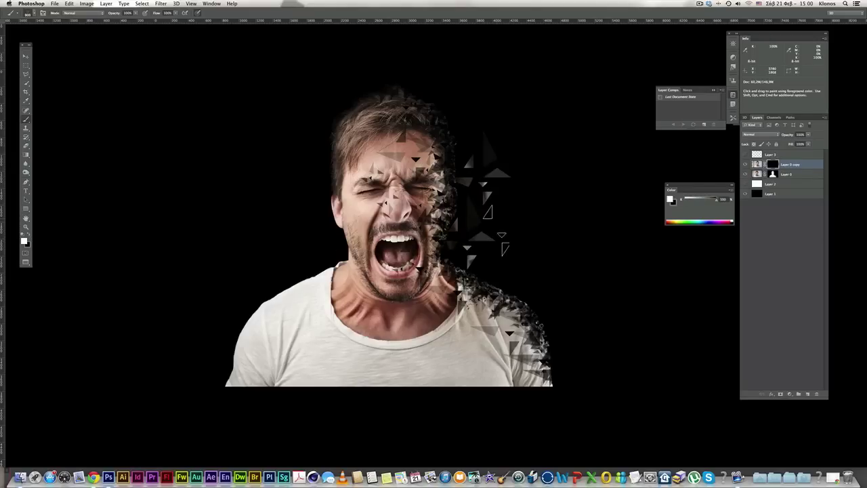
{"action": "mouse_move", "coordinate": [518, 218]}
{"action": "left_mouse_down"}
{"action": "mouse_move", "coordinate": [524, 252]}
{"action": "mouse_move", "coordinate": [504, 276]}
{"action": "mouse_move", "coordinate": [504, 308]}
{"action": "mouse_move", "coordinate": [539, 330]}
{"action": "left_mouse_up"}
{"action": "left_click", "coordinate": [538, 329]}
{"action": "left_click", "coordinate": [440, 129]}
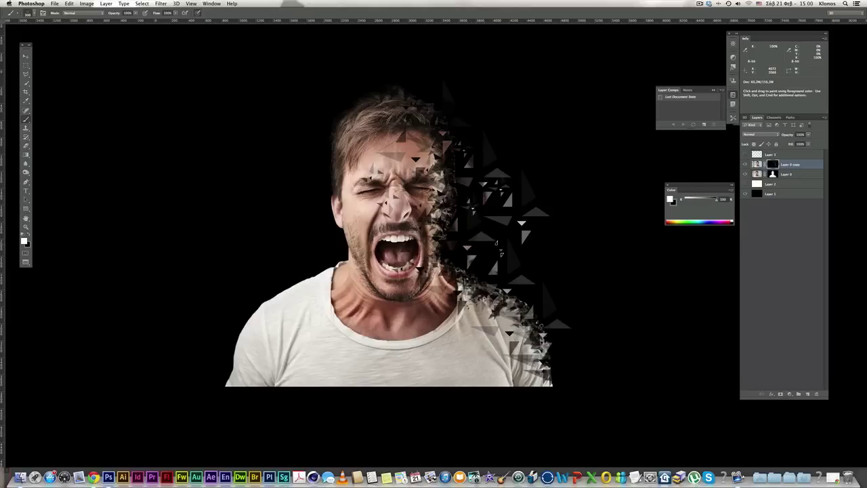
Rotate the canvas view to about -45° and then 45°, painting smaller white triangles on the copy's mask between the face and shoulder
{"action": "key", "text": "r"}
{"action": "mouse_move", "coordinate": [530, 220]}
{"action": "left_mouse_down"}
{"action": "mouse_move", "coordinate": [513, 197]}
{"action": "mouse_move", "coordinate": [472, 183]}
{"action": "left_mouse_up"}
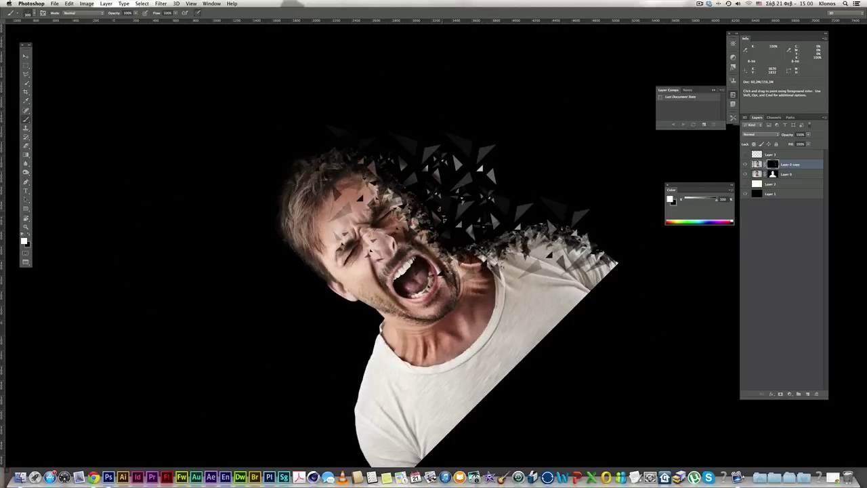
{"action": "key", "text": "r"}
{"action": "left_click_drag", "start_coordinate": [411, 150], "coordinate": [536, 217]}
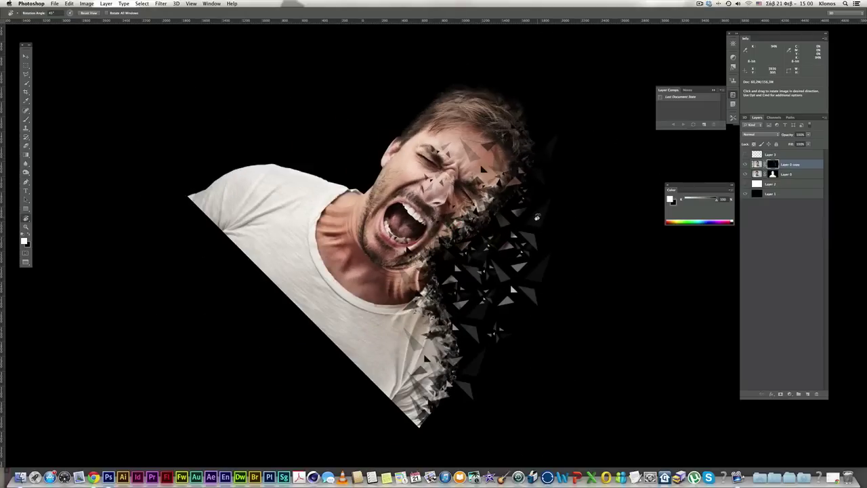
{"action": "key", "text": "b"}
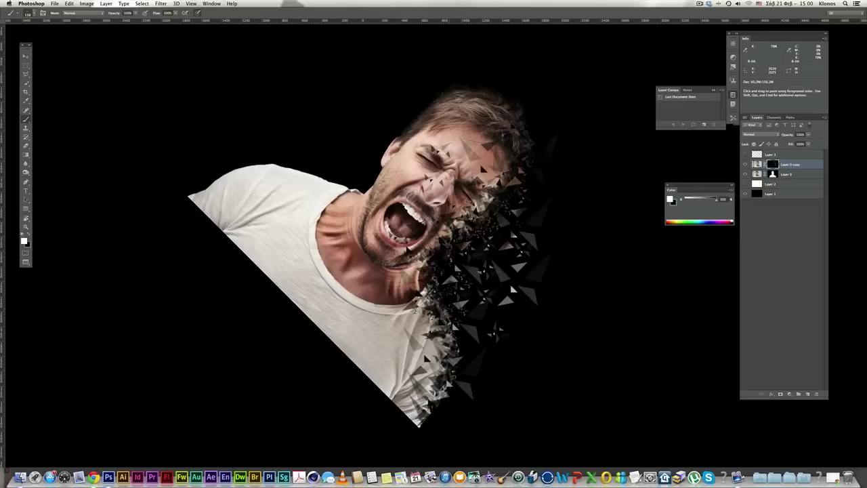
Rotate the canvas view to -75°, scatter small white triangles on the copy's mask around the fragments, and return the view upright
{"action": "key", "text": "r"}
{"action": "mouse_move", "coordinate": [578, 234]}
{"action": "left_mouse_down"}
{"action": "mouse_move", "coordinate": [571, 198]}
{"action": "mouse_move", "coordinate": [398, 109]}
{"action": "mouse_move", "coordinate": [358, 127]}
{"action": "left_mouse_up"}
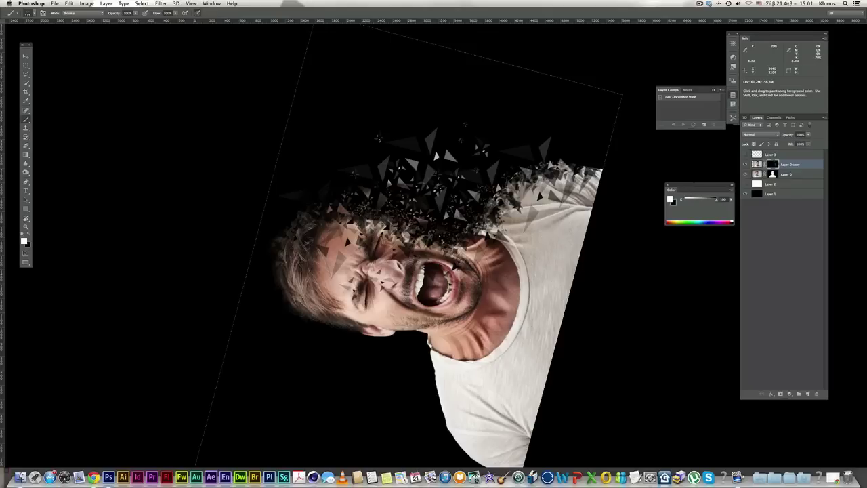
{"action": "key", "text": "r"}
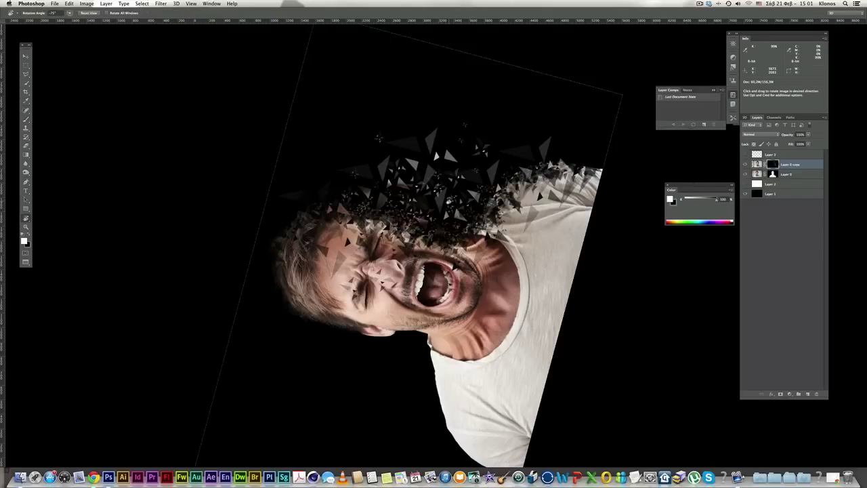
{"action": "left_click_drag", "start_coordinate": [457, 179], "coordinate": [547, 253]}
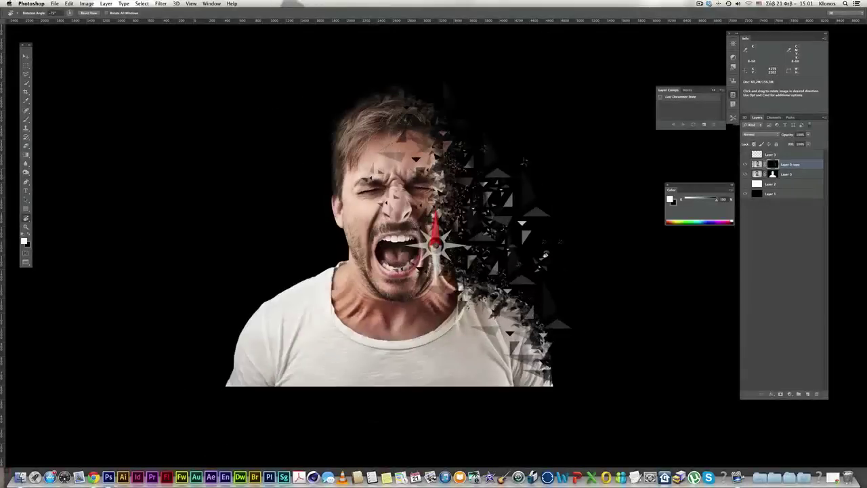
{"action": "key", "text": "b"}
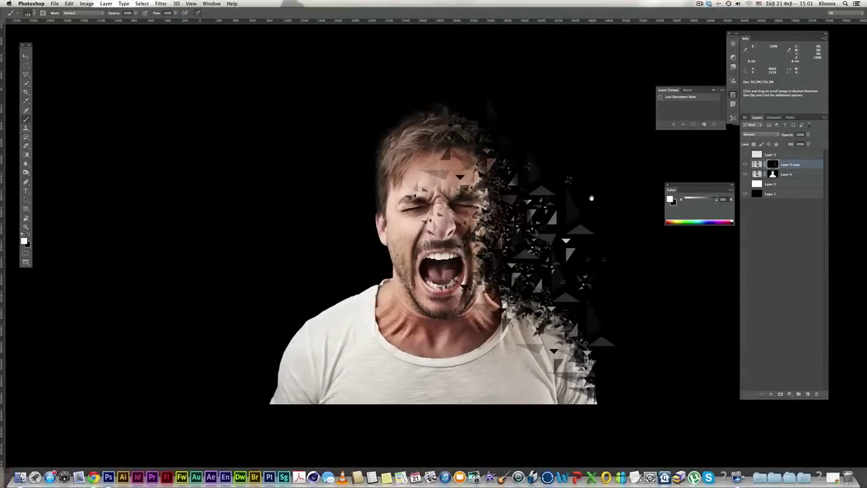
Review the whole dispersion effect zoomed out in the full-screen modes and return to the standard window view
{"action": "key", "text": "super+alt+space"}
{"action": "left_click", "coordinate": [526, 256], "text": "alt"}
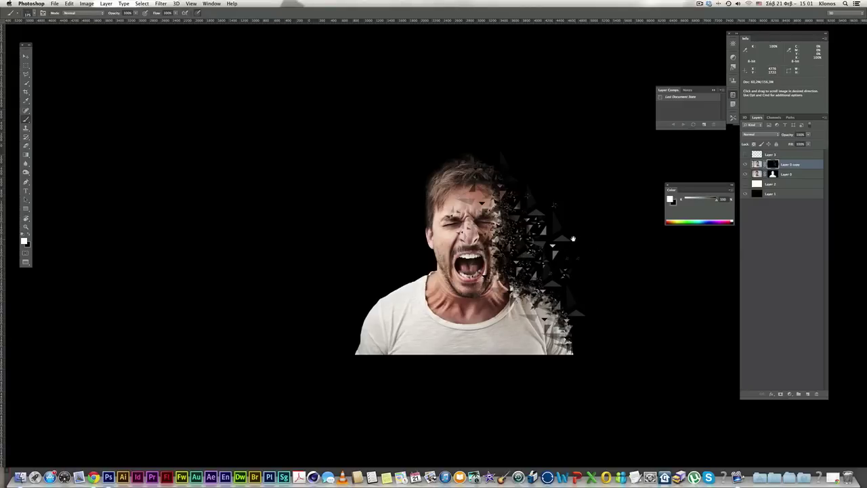
{"action": "left_click_drag", "start_coordinate": [573, 239], "coordinate": [513, 228]}
{"action": "key", "text": "f"}
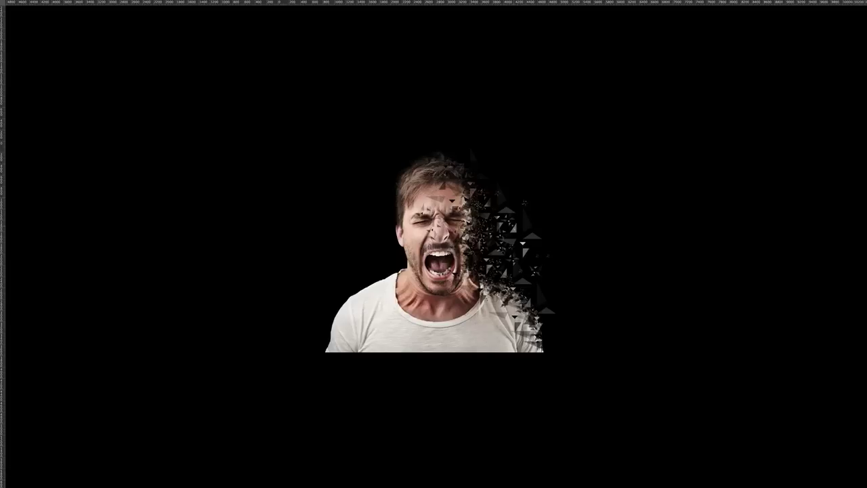
{"action": "key", "text": "f"}
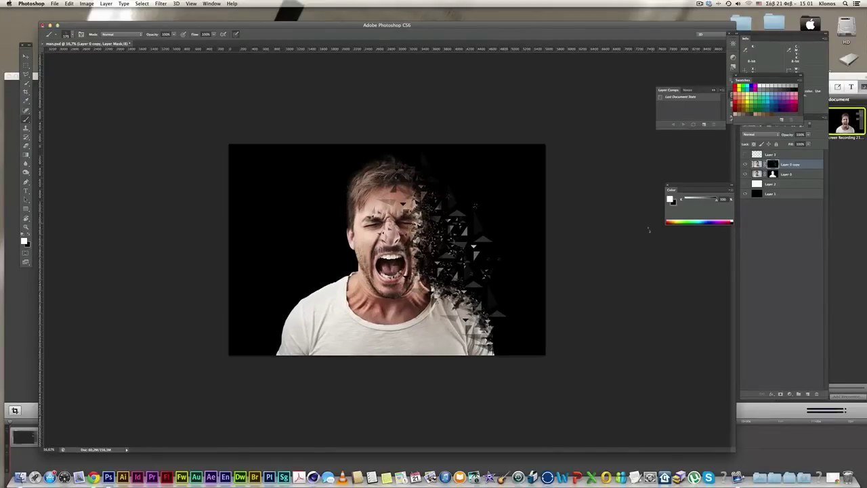
{"action": "key", "text": "f"}
{"action": "key", "text": "f"}
{"action": "key", "text": "f"}
Add a new empty layer directly above Layer 2 and choose a soft round brush for painting on it
{"action": "left_click", "coordinate": [782, 185]}
{"action": "left_click", "coordinate": [807, 394]}
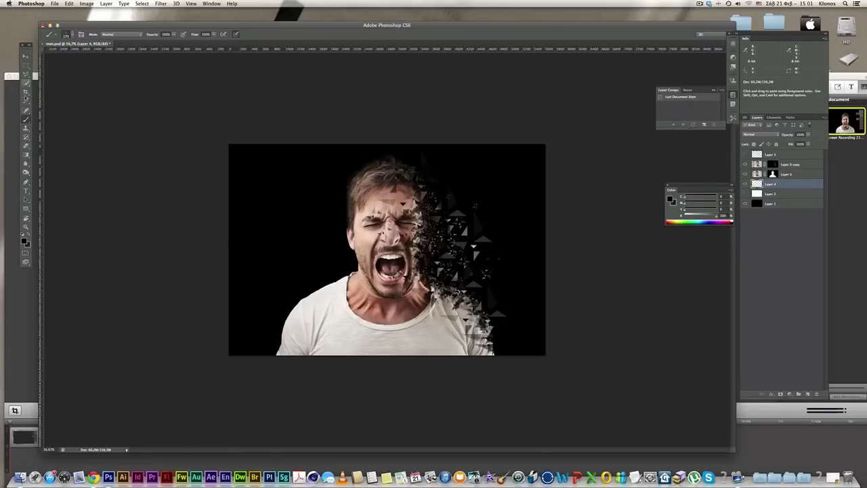
{"action": "left_click", "coordinate": [71, 36]}
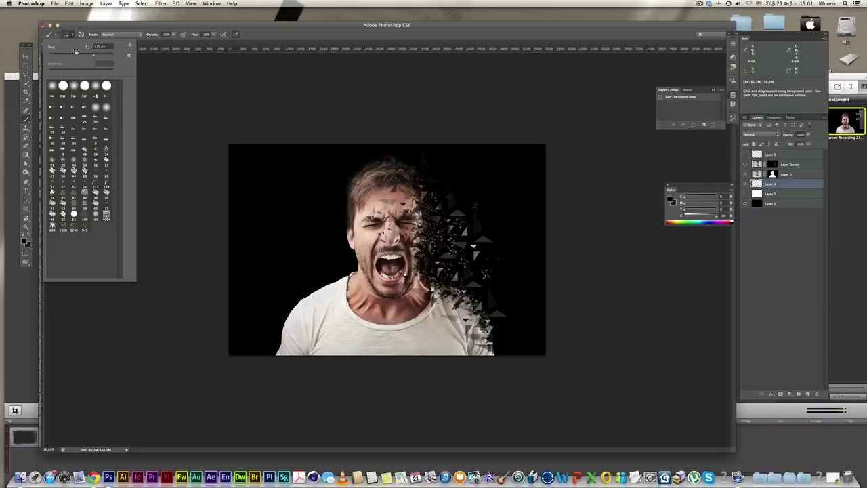
{"action": "double_click", "coordinate": [74, 88]}
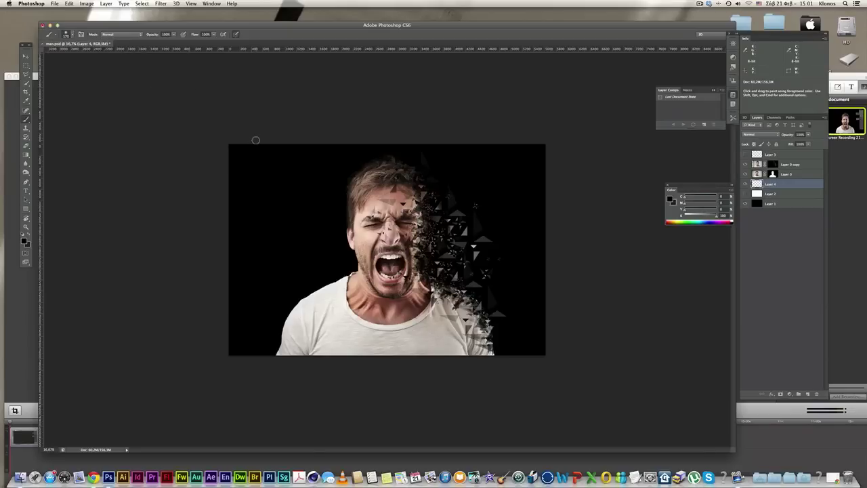
Paint soft white glows with a greatly enlarged brush along the left, right and upper edges of the background on Layer 4
{"action": "key", "text": "x"}
{"action": "key", "text": "bracketright"}
{"action": "key", "text": "bracketright"}
{"action": "key", "text": "bracketright"}
{"action": "key", "text": "bracketright"}
{"action": "key", "text": "bracketright"}
{"action": "key", "text": "bracketright"}
{"action": "key", "text": "bracketright"}
{"action": "key", "text": "bracketright"}
{"action": "key", "text": "bracketright"}
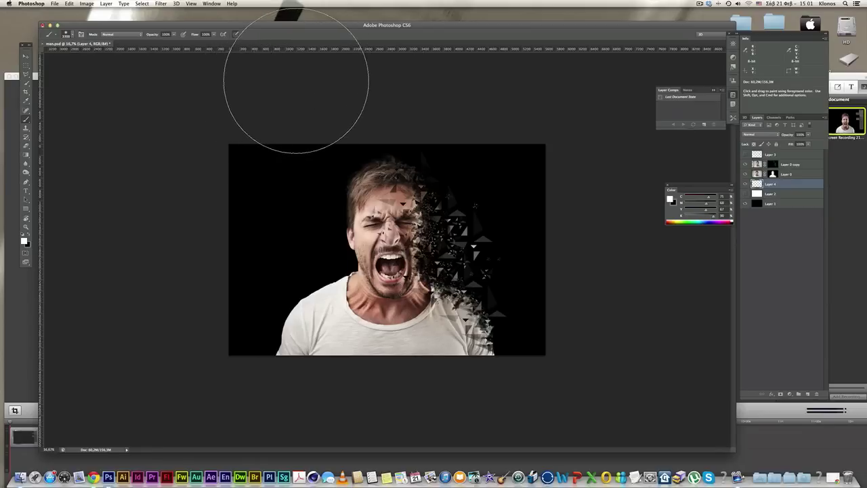
{"action": "mouse_move", "coordinate": [223, 101]}
{"action": "left_mouse_down"}
{"action": "mouse_move", "coordinate": [204, 134]}
{"action": "mouse_move", "coordinate": [186, 232]}
{"action": "mouse_move", "coordinate": [192, 280]}
{"action": "left_mouse_up"}
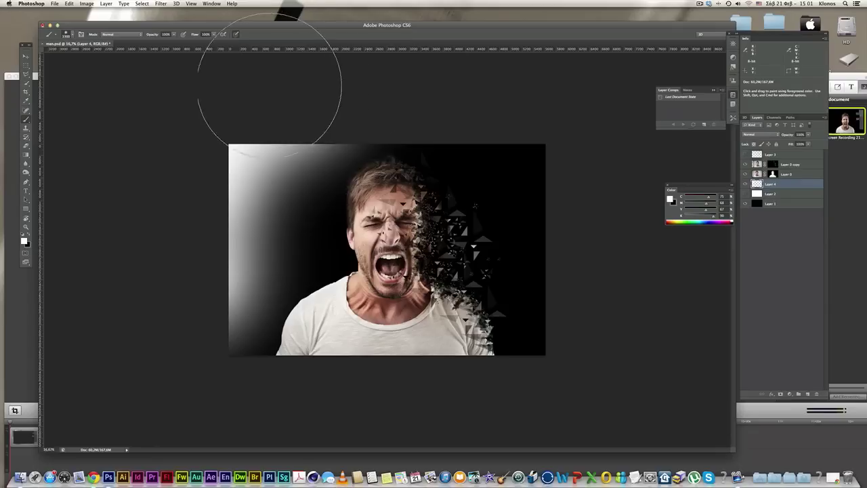
{"action": "mouse_move", "coordinate": [598, 373]}
{"action": "left_mouse_down"}
{"action": "mouse_move", "coordinate": [615, 237]}
{"action": "mouse_move", "coordinate": [597, 140]}
{"action": "mouse_move", "coordinate": [565, 77]}
{"action": "mouse_move", "coordinate": [499, 76]}
{"action": "left_mouse_up"}
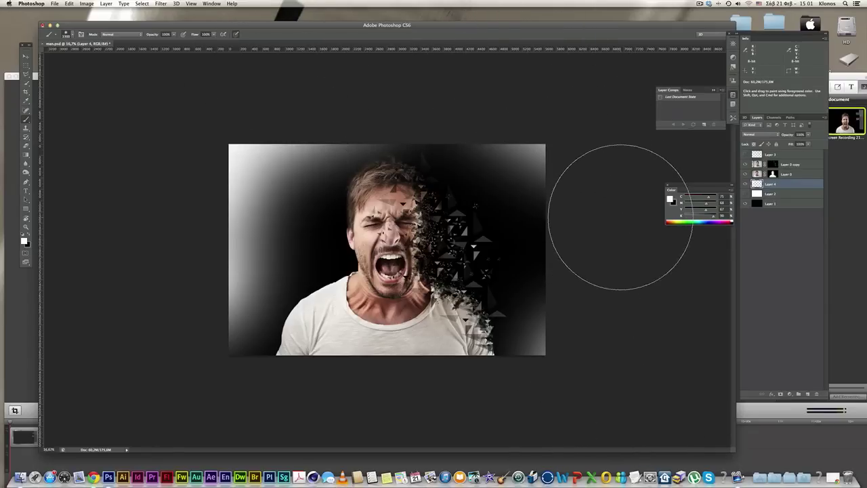
Lower Layer 4's opacity until the white glow is only a faint haze, and review the image in full-screen mode
{"action": "left_click_drag", "start_coordinate": [811, 138], "coordinate": [794, 143]}
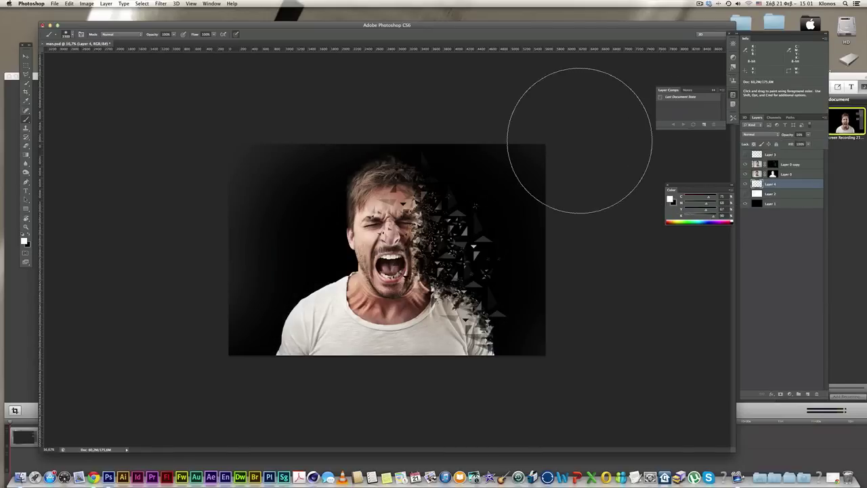
{"action": "key", "text": "f"}
{"action": "left_click_drag", "start_coordinate": [596, 174], "coordinate": [553, 149]}
{"action": "scroll", "coordinate": [558, 176], "scroll_direction": "up", "scroll_amount": 1}
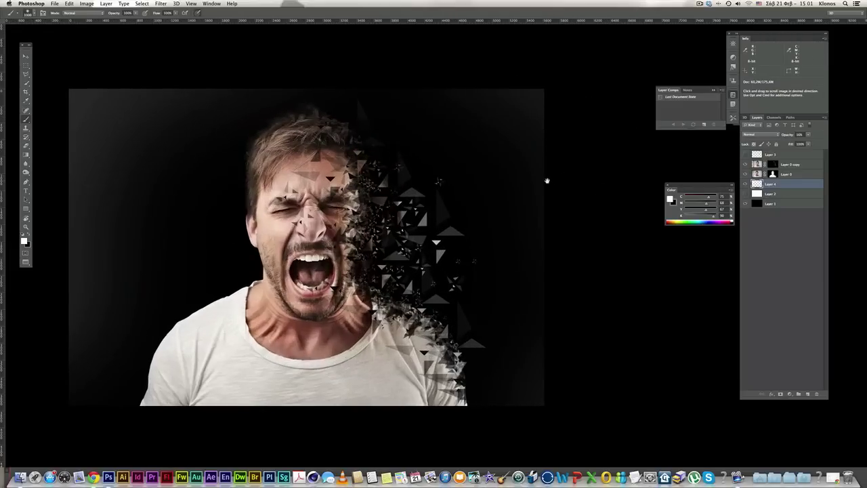
{"action": "left_click_drag", "start_coordinate": [549, 181], "coordinate": [581, 167]}
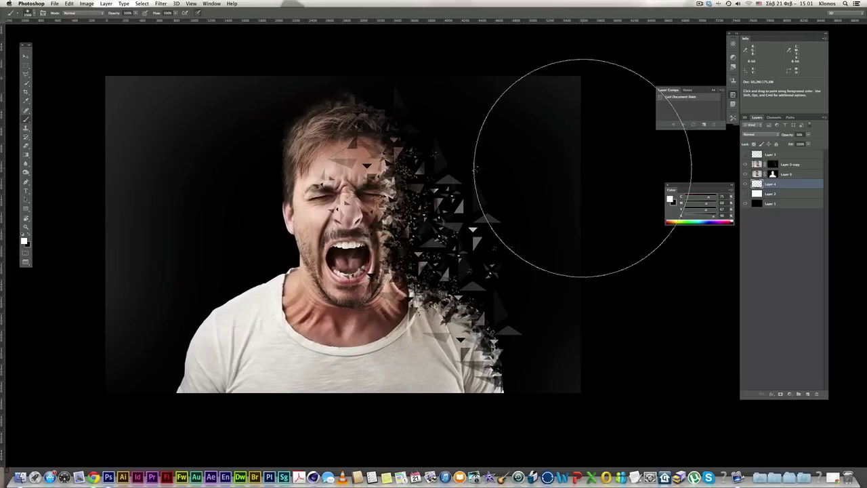